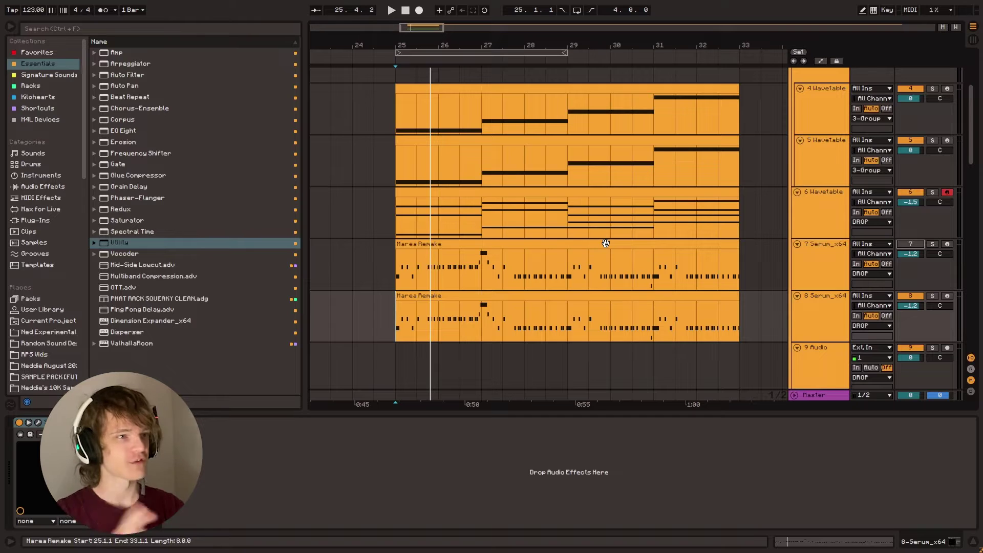
Play and stop the arrangement to audition the drop from bar 25.
key(space)
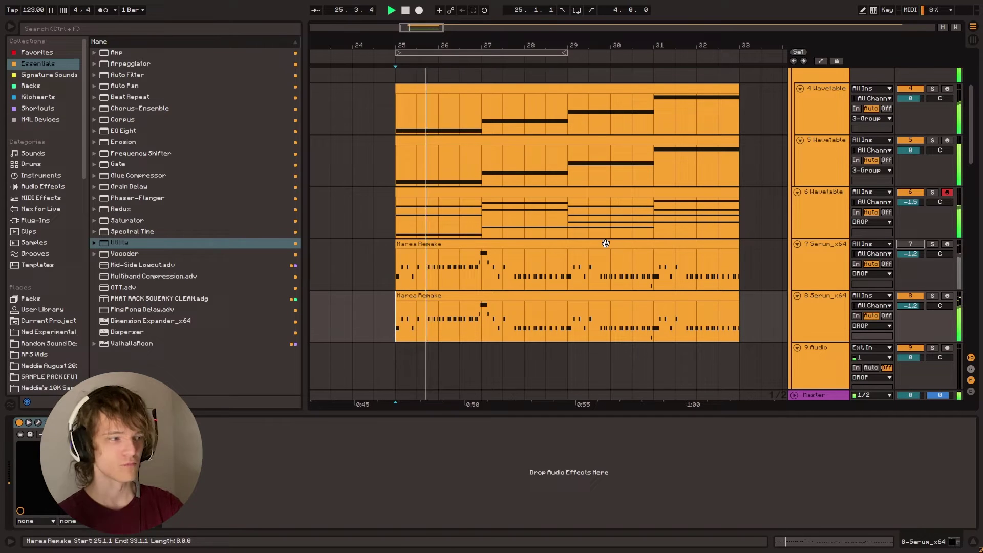
key(space)
scroll(780, 185, up, 4)
Switch off the Compressor on the DROP track.
click(823, 110)
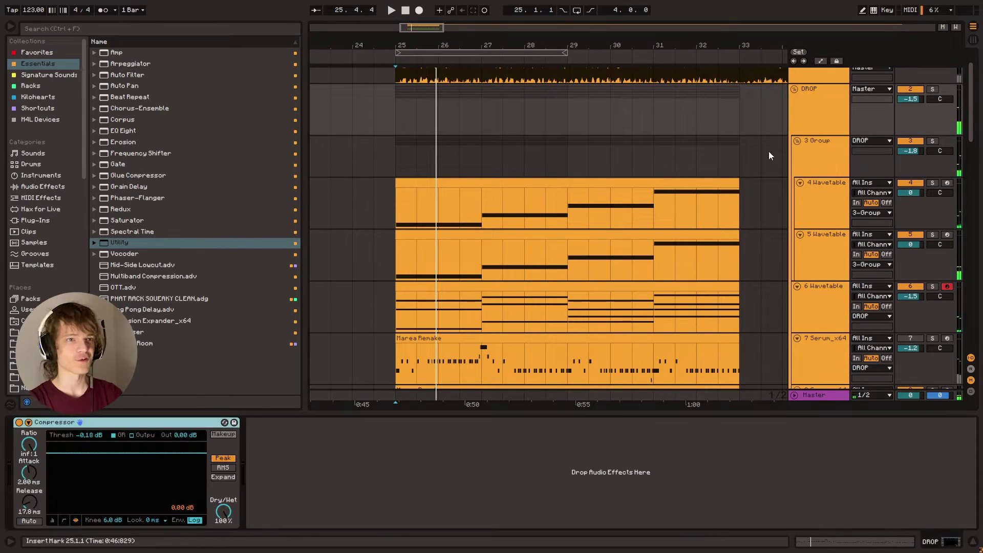
scroll(474, 185, up, 1)
click(19, 423)
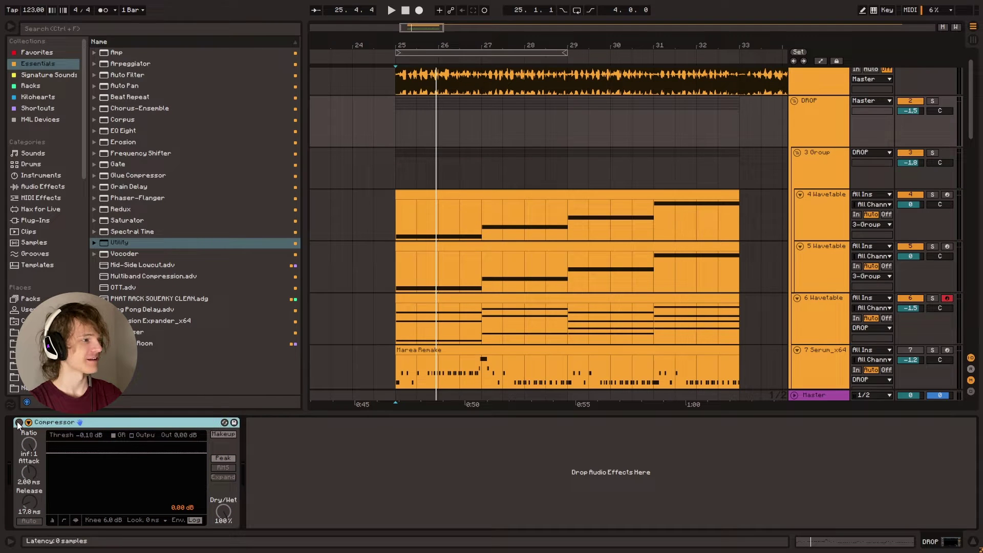
scroll(453, 214, down, 5)
Set the start point at bar 25, solo track 8 and open its Serum editor.
click(395, 306)
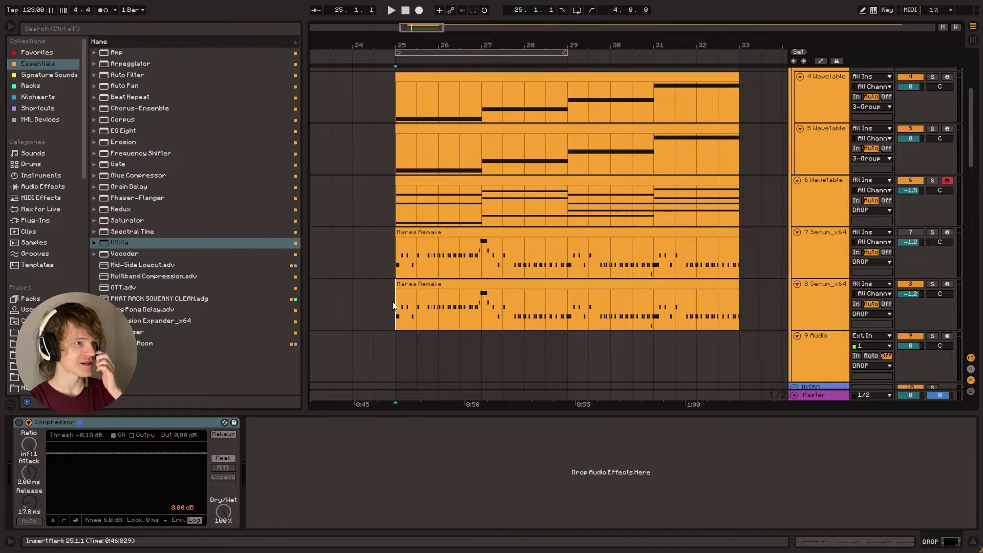
click(932, 284)
scroll(383, 262, down, 2)
click(381, 259)
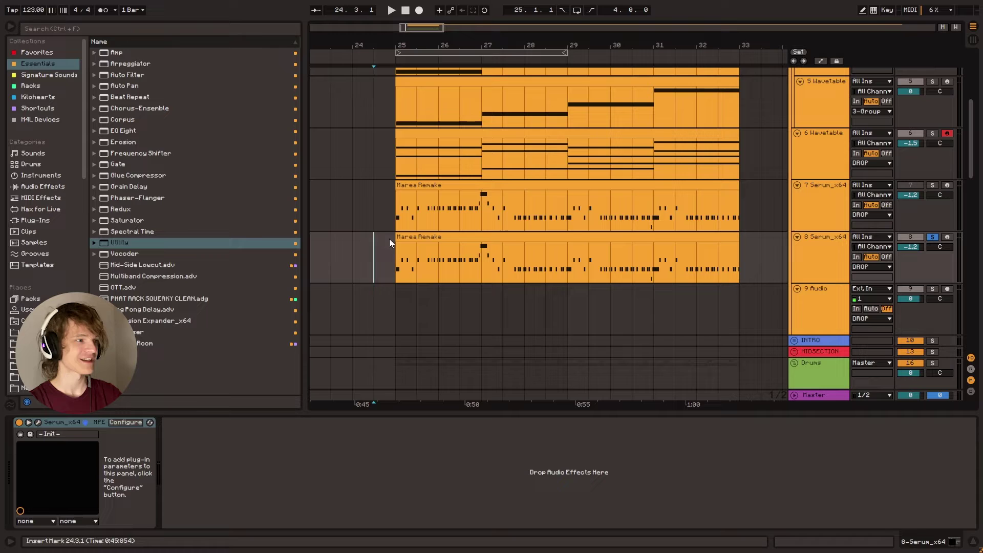
key(space)
Reset Serum's patch to the Init Preset.
click(39, 422)
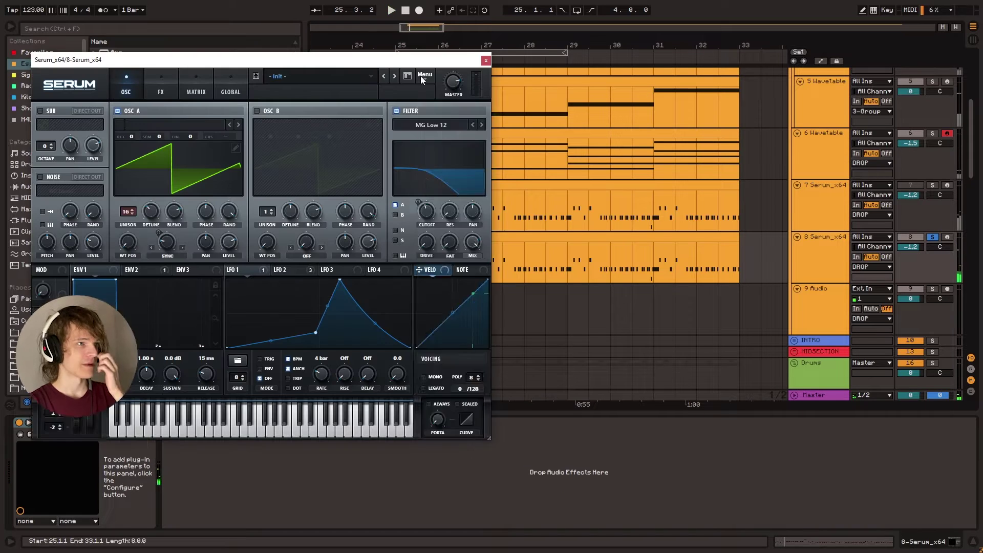
click(421, 77)
click(446, 143)
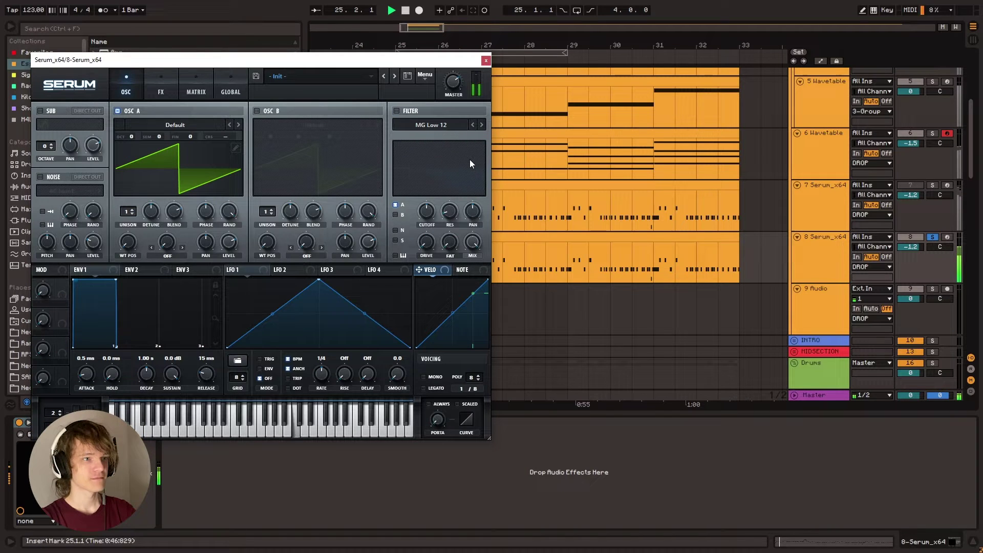
key(space)
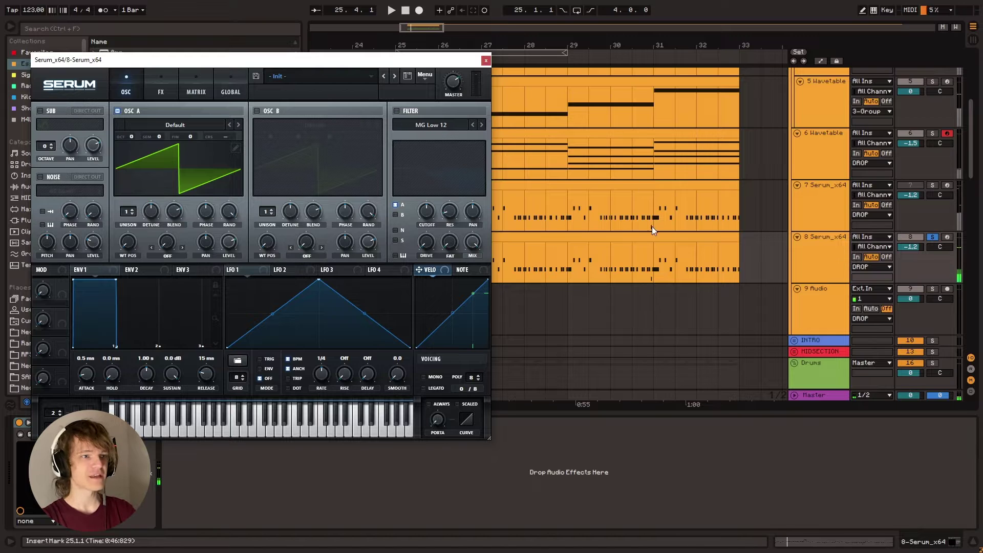
Nudge the Serum window slightly to a new position.
mouse_move(404, 65)
mouse_down()
mouse_move(471, 67)
mouse_move(417, 69)
mouse_up()
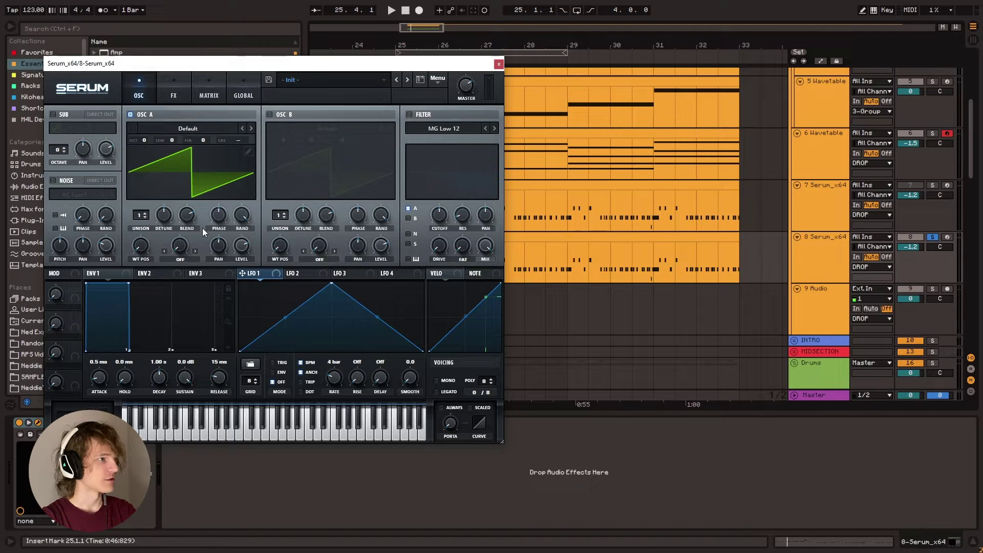
Set oscillator A's warp mode to Sync and dial in some sync amount.
click(174, 261)
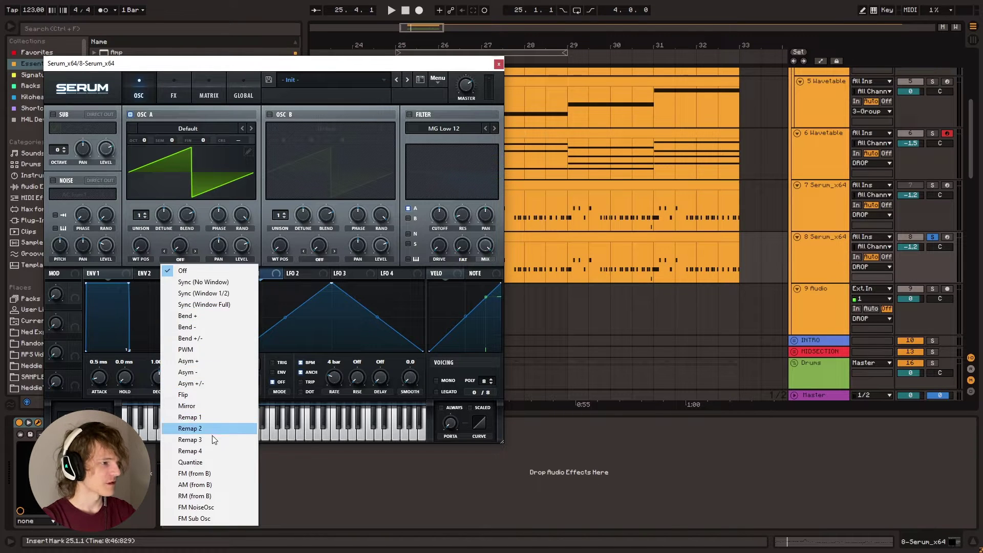
click(203, 281)
mouse_move(179, 245)
mouse_down()
mouse_move(197, 197)
mouse_move(188, 238)
mouse_up()
key(space)
key(space)
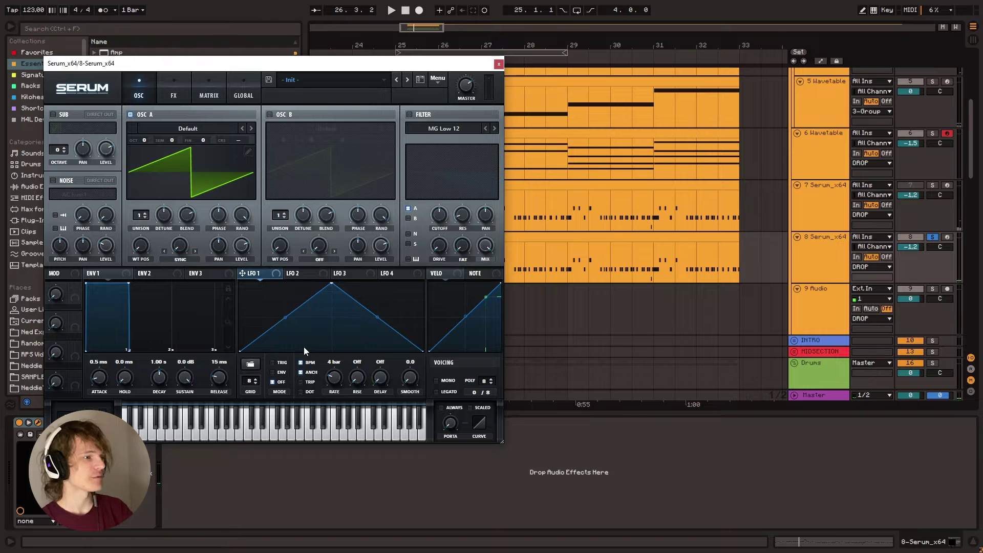
Reshape LFO 1 with a later peak and curved fall, routing it to the sync warp by 54.
drag(331, 285, 330, 337)
drag(382, 321, 335, 336)
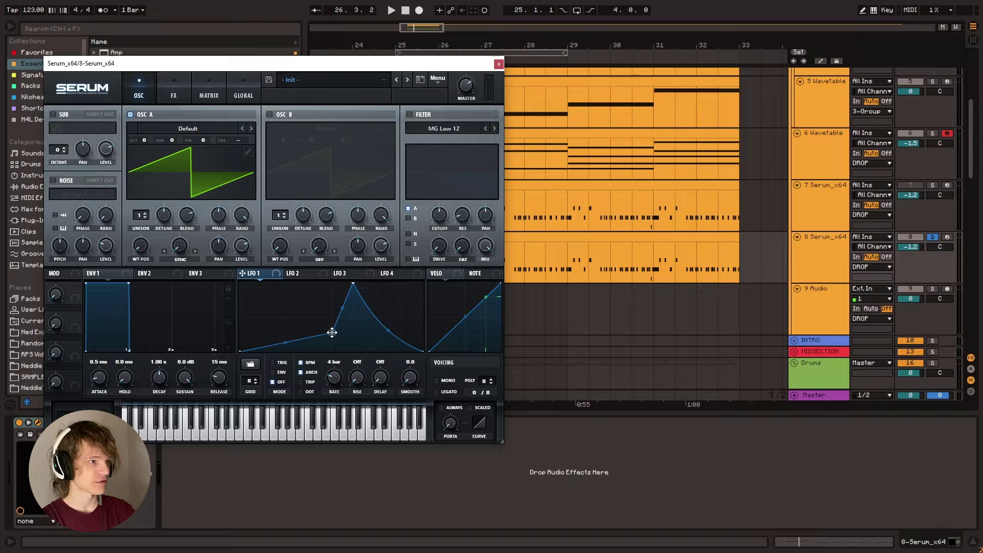
mouse_move(172, 238)
mouse_down()
mouse_move(173, 270)
mouse_move(174, 242)
mouse_up()
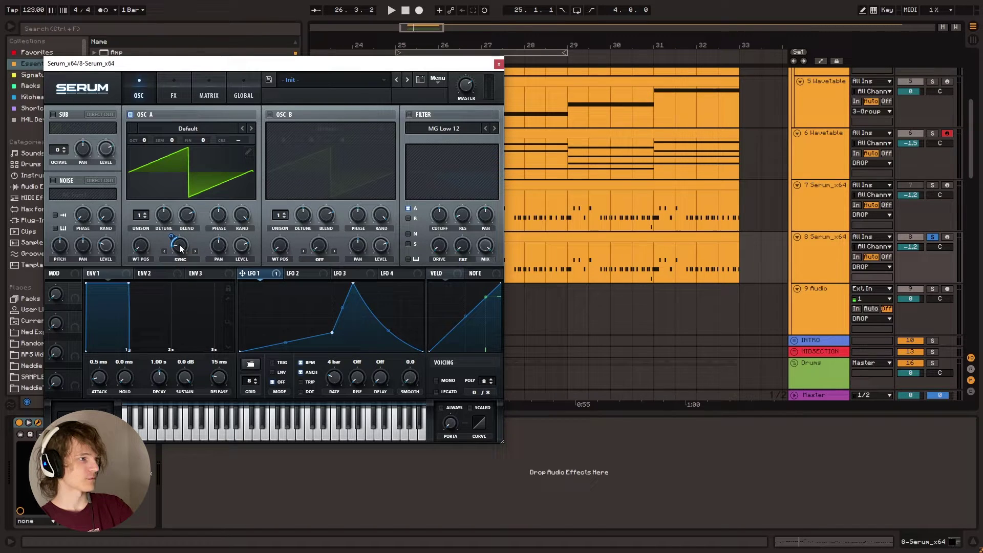
key(space)
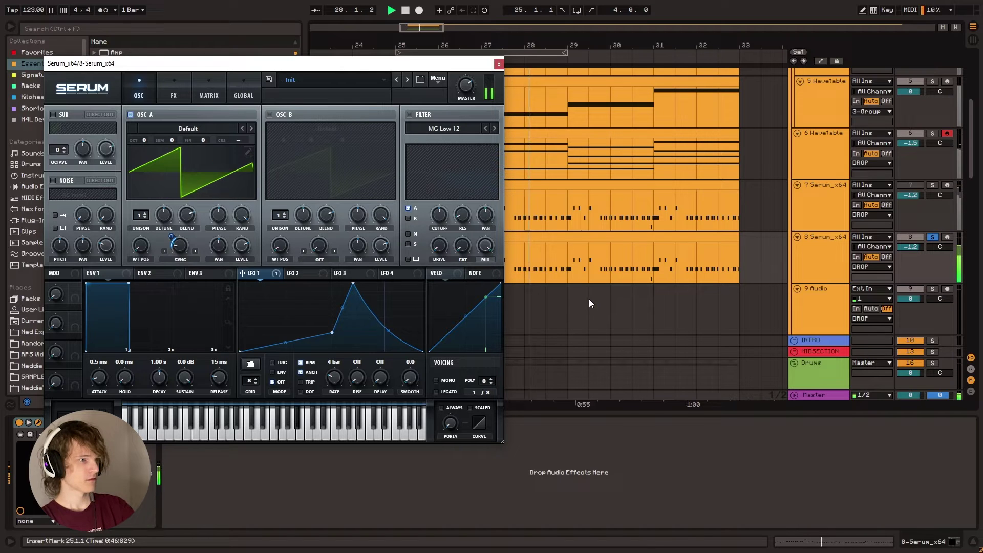
key(space)
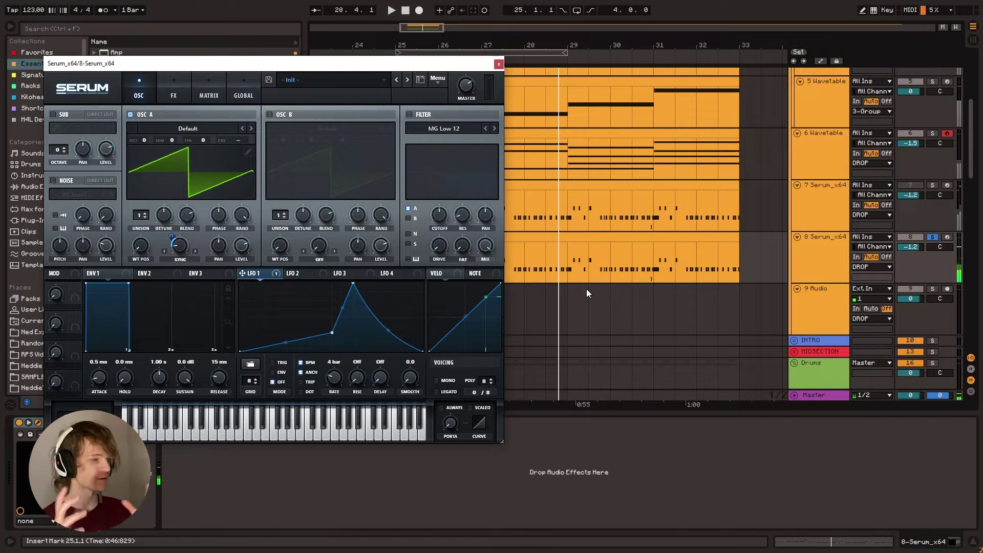
Raise oscillator A's unison to 16 voices and audition it from bar 25.
drag(141, 217, 150, 143)
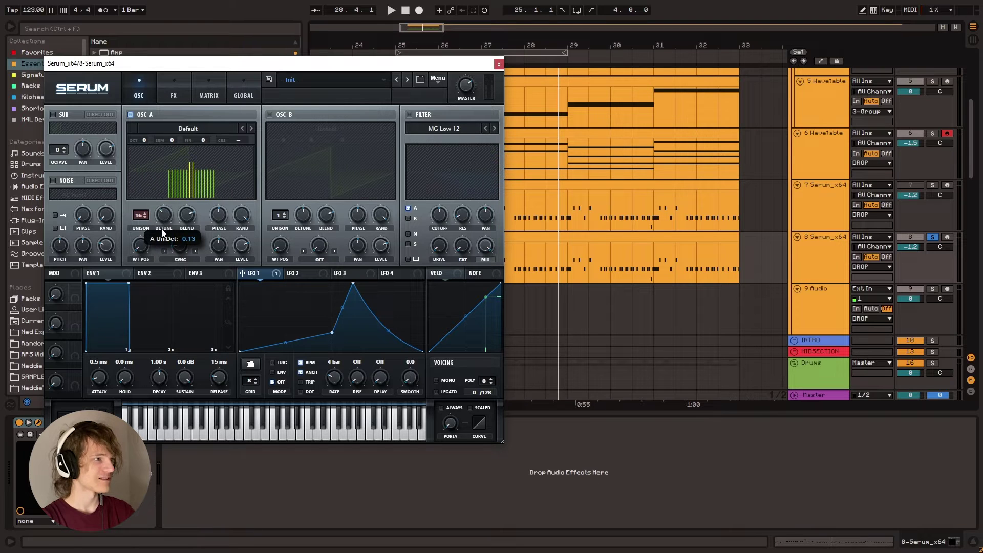
key(space)
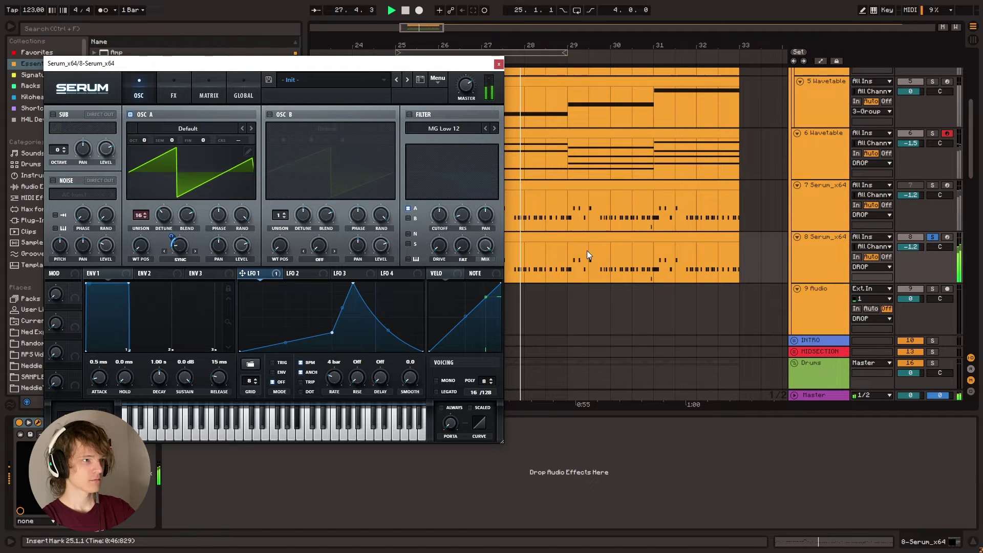
key(space)
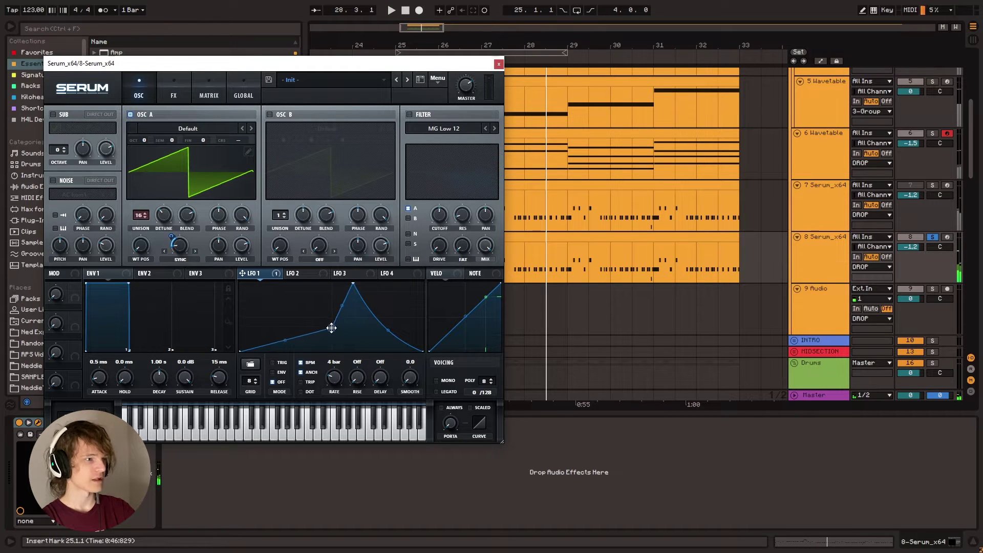
key(space)
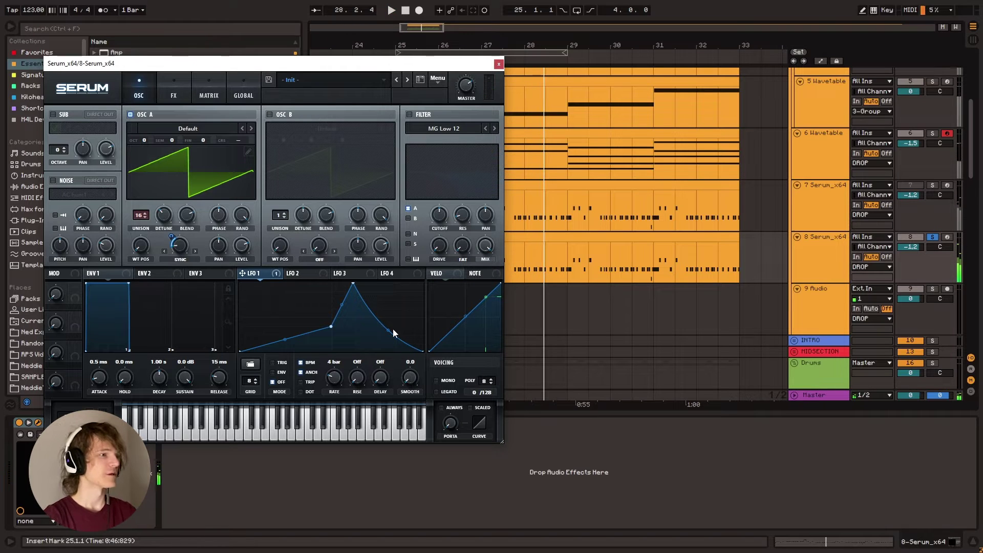
Shape LFO 2 as a descending ramp with a steep drop and a second peak.
click(304, 276)
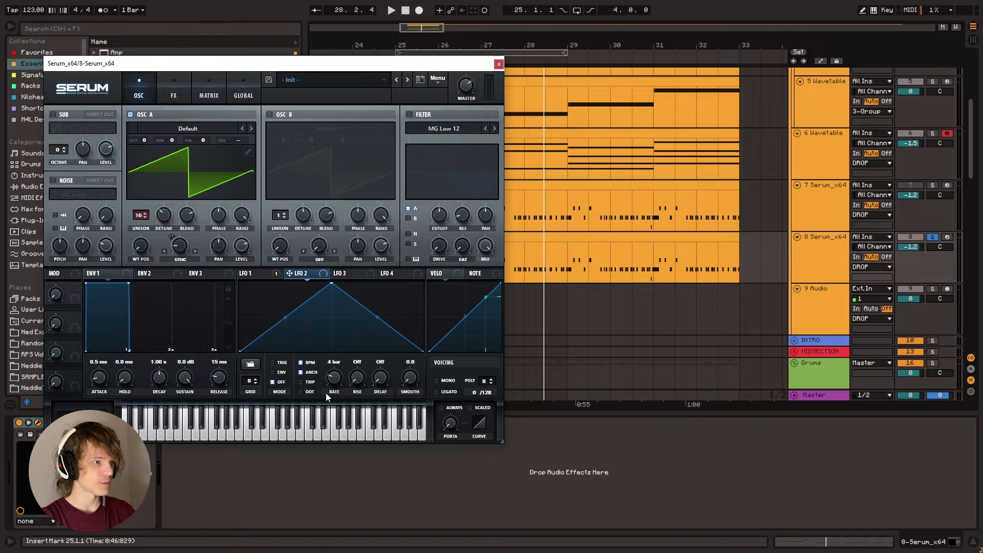
drag(331, 291, 280, 343)
double_click(259, 290)
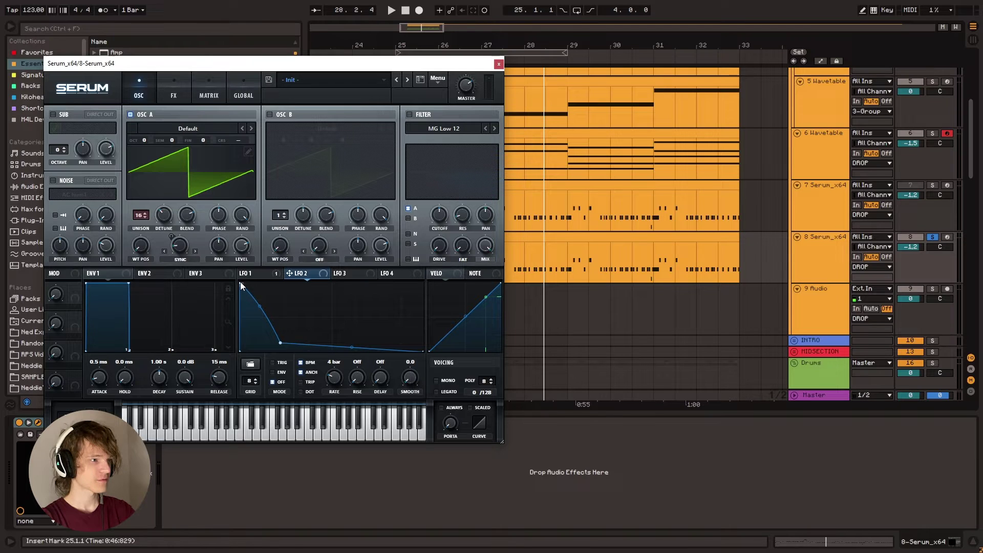
double_click(339, 348)
drag(339, 348, 318, 341)
Add points around LFO 2's second peak and switch on the MG Low 12 filter.
double_click(315, 307)
double_click(356, 302)
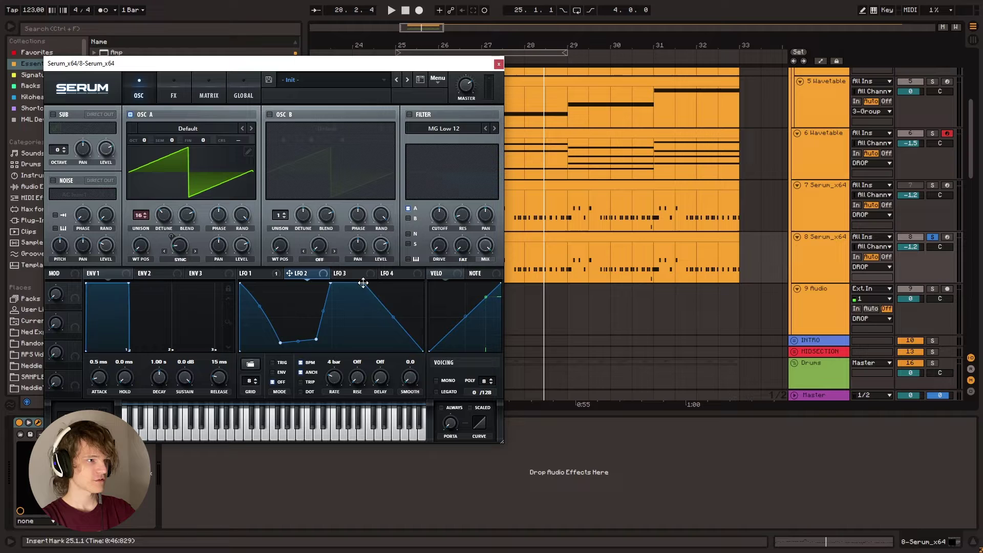
drag(356, 302, 431, 275)
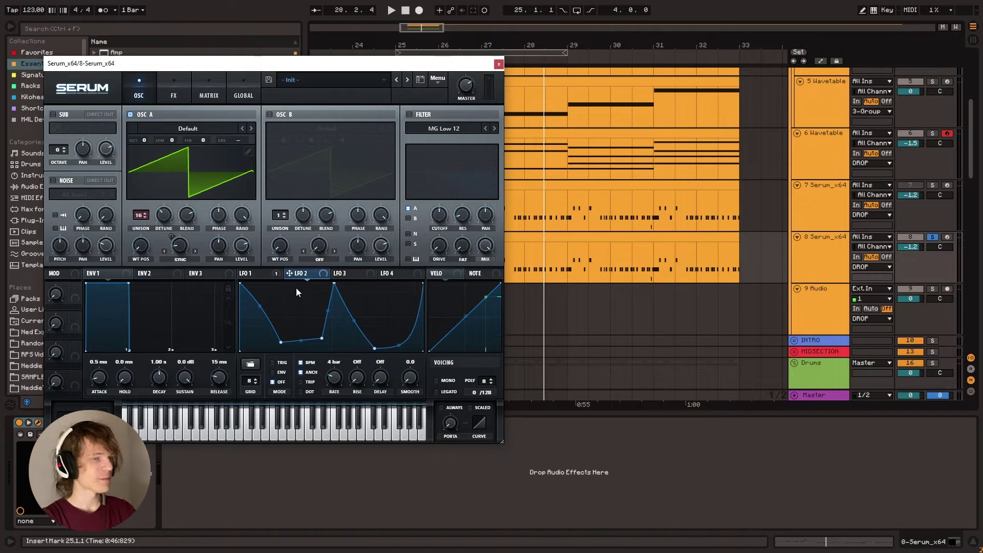
click(409, 114)
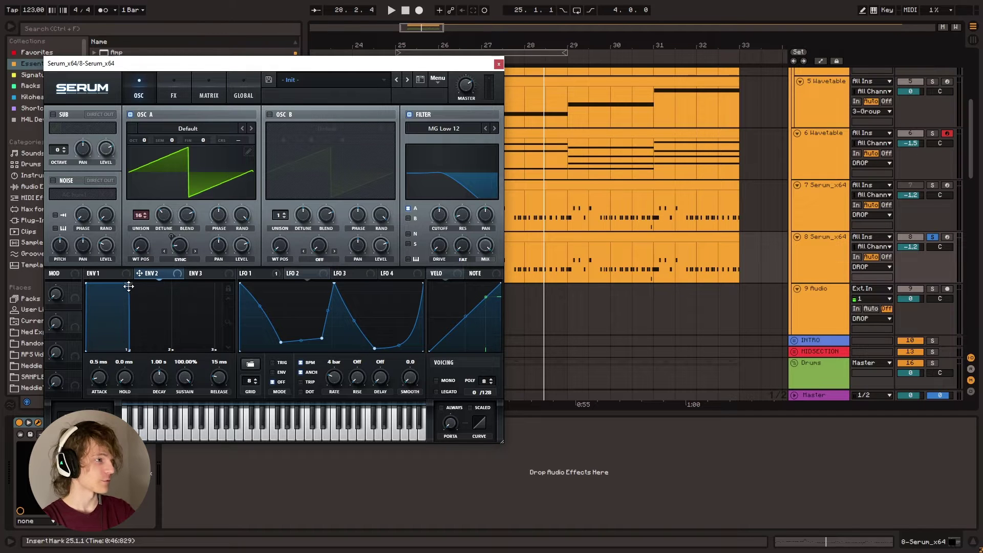
drag(128, 286, 104, 333)
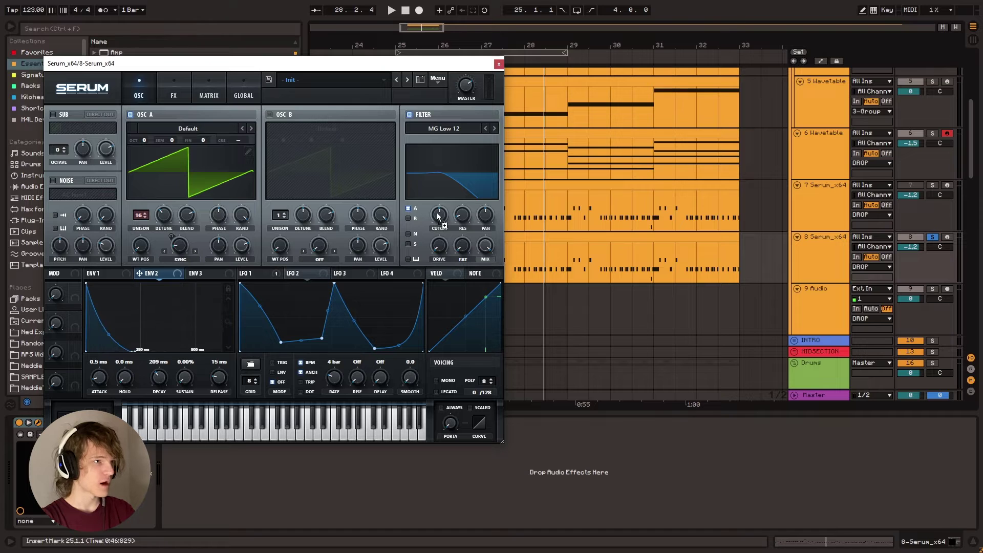
key(space)
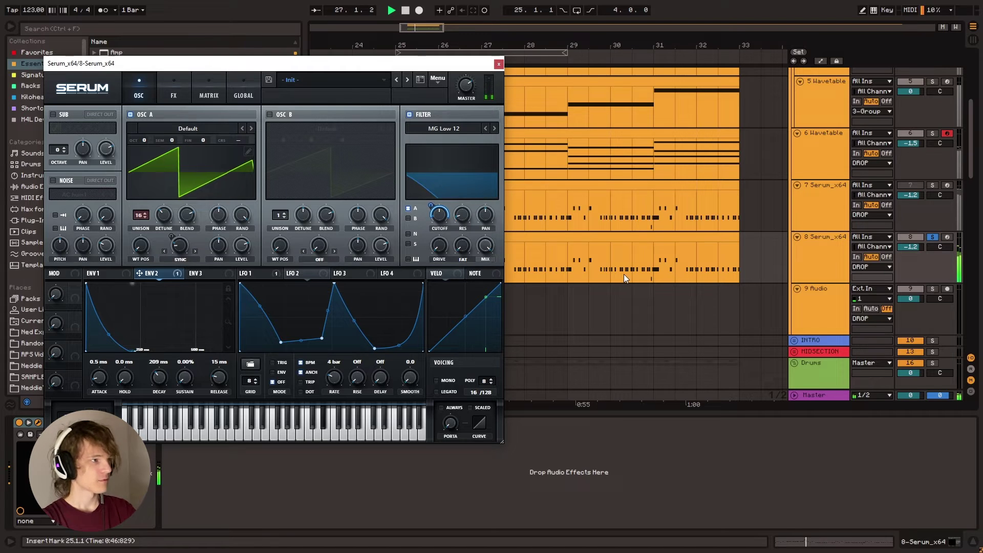
key(space)
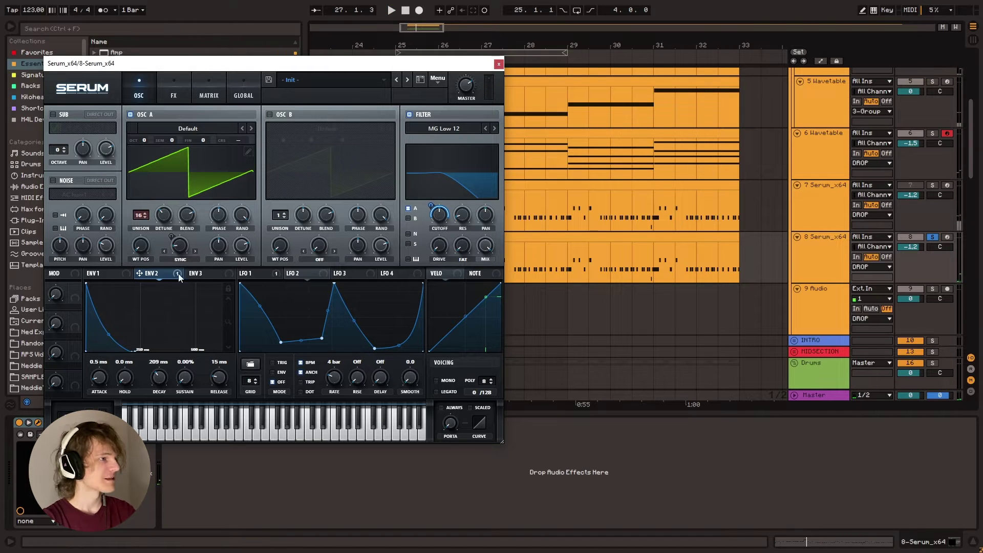
Route LFO 2 to envelope 2's decay, audition it, and raise a point on LFO 2's curve.
click(300, 275)
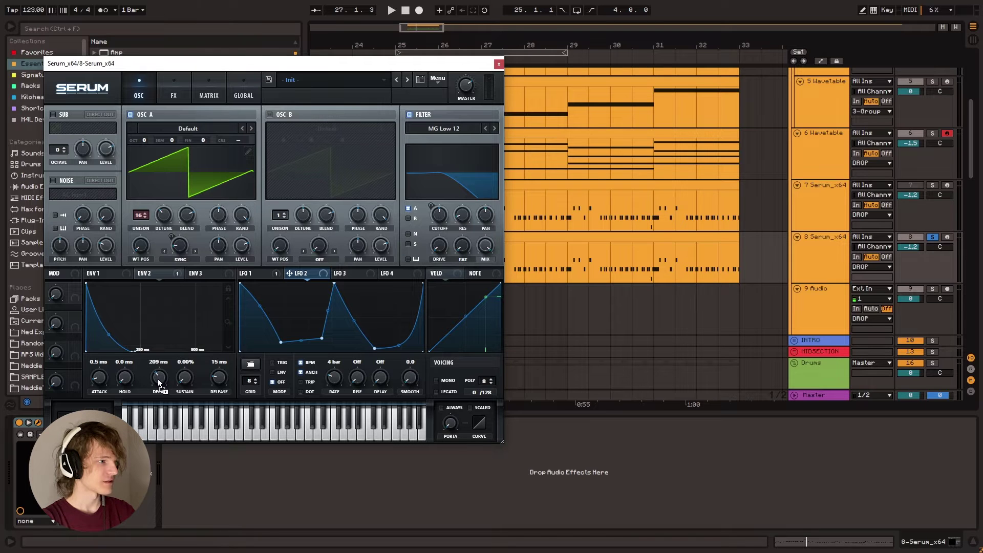
drag(158, 383, 157, 380)
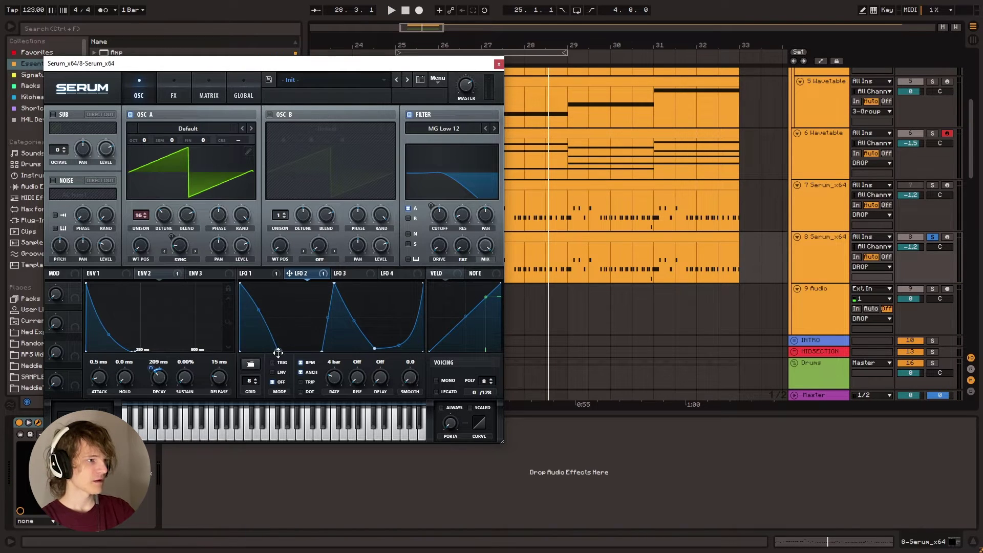
key(space)
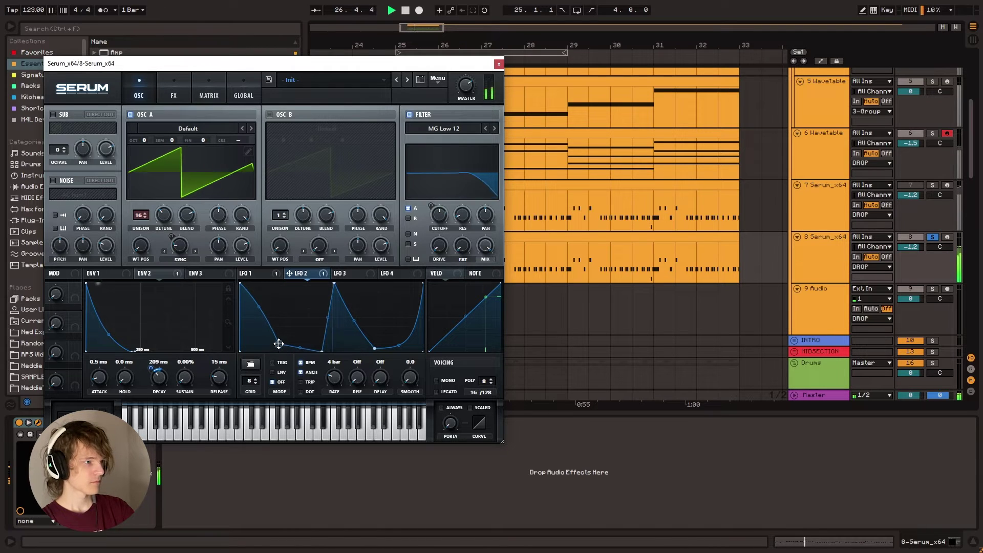
key(space)
drag(278, 351, 278, 343)
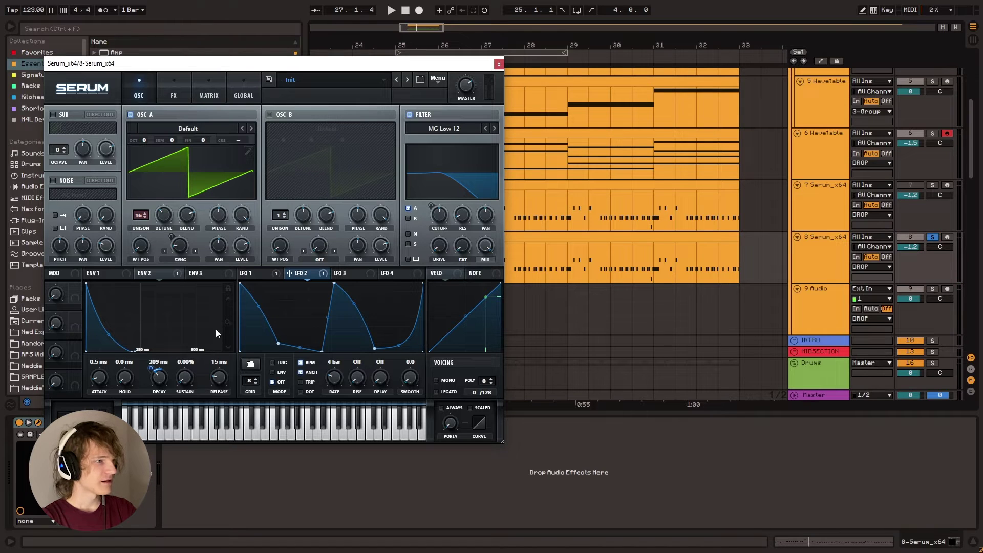
Give envelope 2 a 44 ms attack and 44 ms release.
click(149, 275)
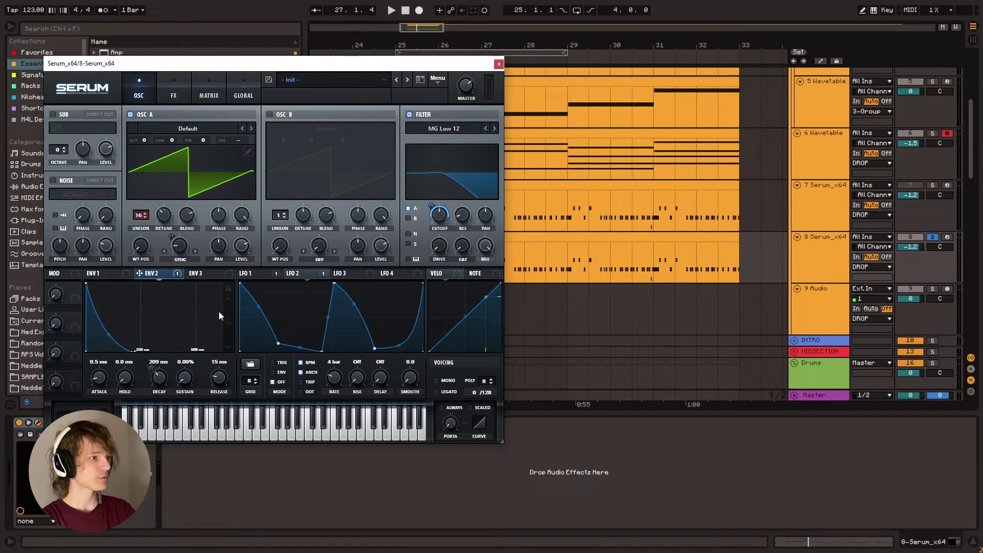
scroll(225, 315, down, 3)
scroll(230, 317, up, 5)
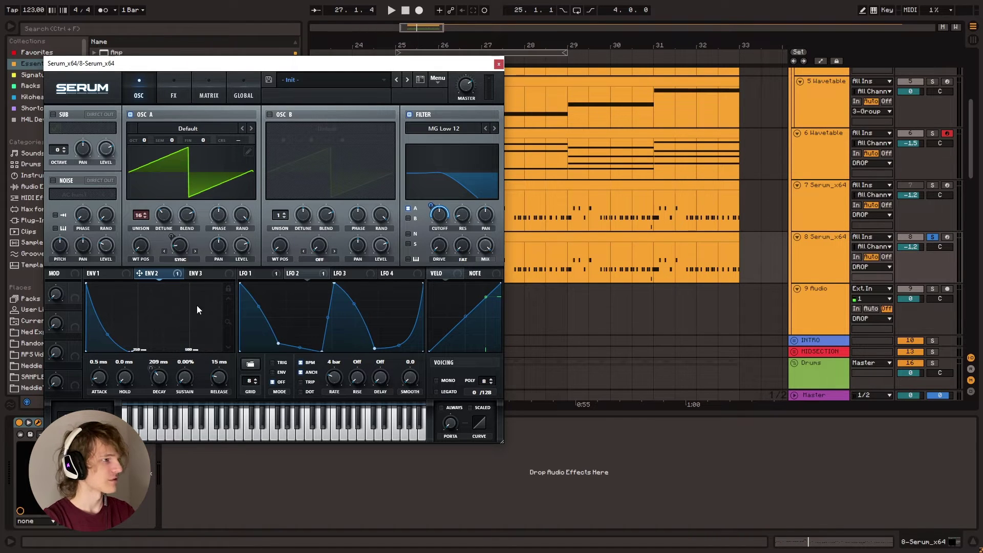
drag(100, 377, 100, 366)
key(space)
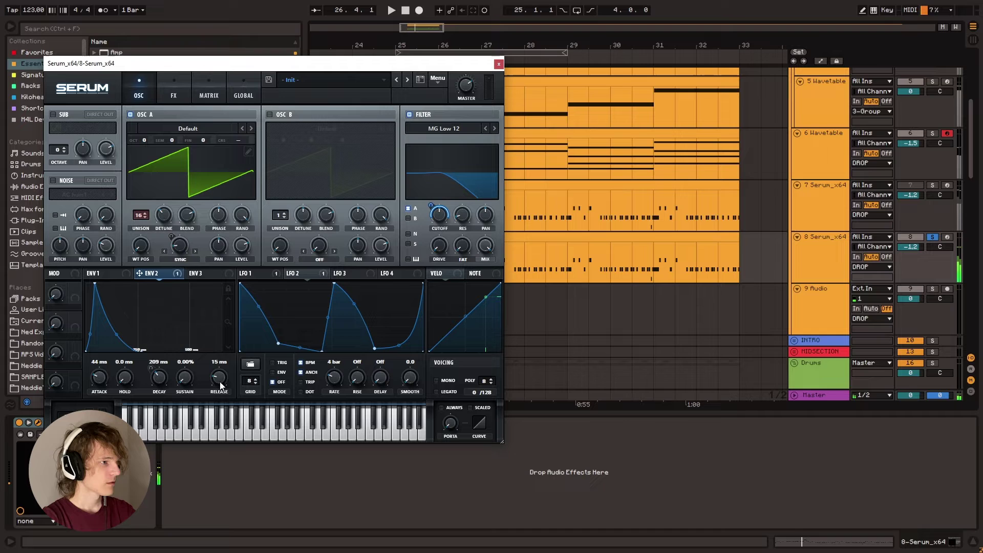
drag(219, 379, 221, 375)
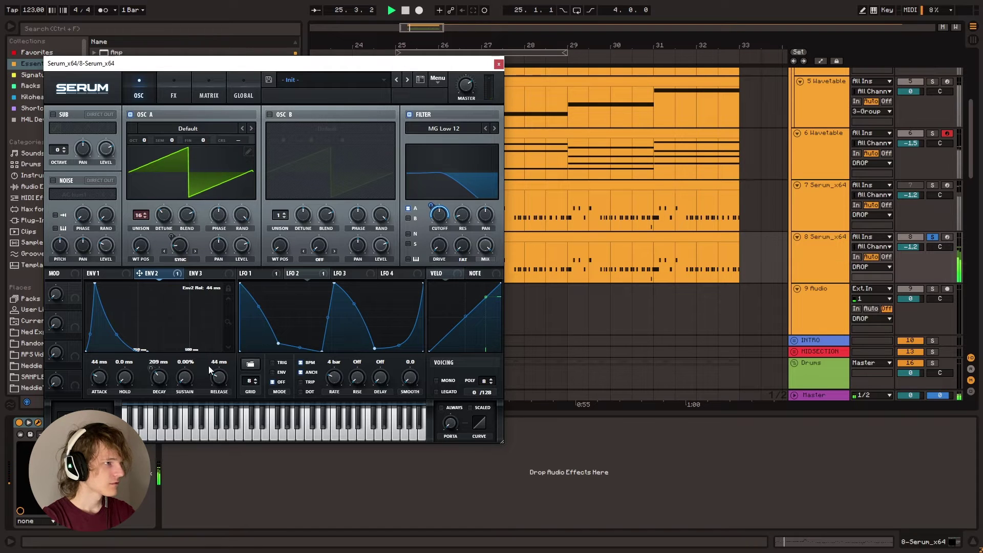
key(space)
Lengthen envelope 1's release to about 217 ms, then go back to envelope 2.
click(116, 272)
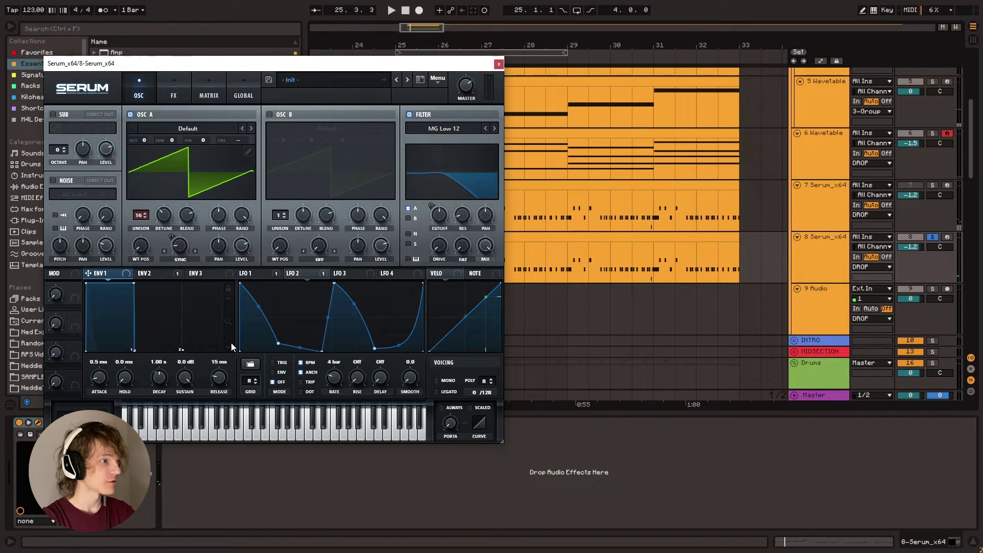
drag(218, 380, 222, 369)
key(space)
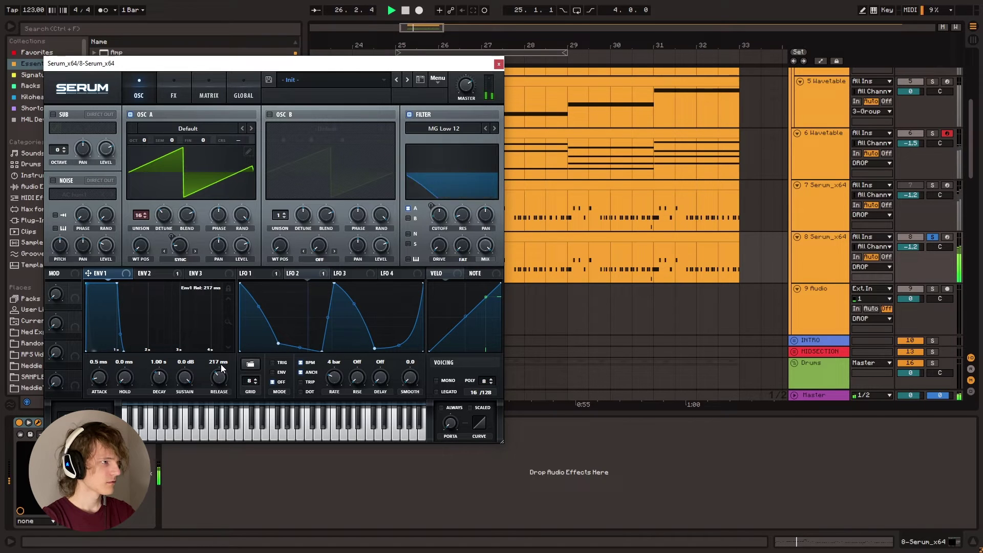
click(154, 273)
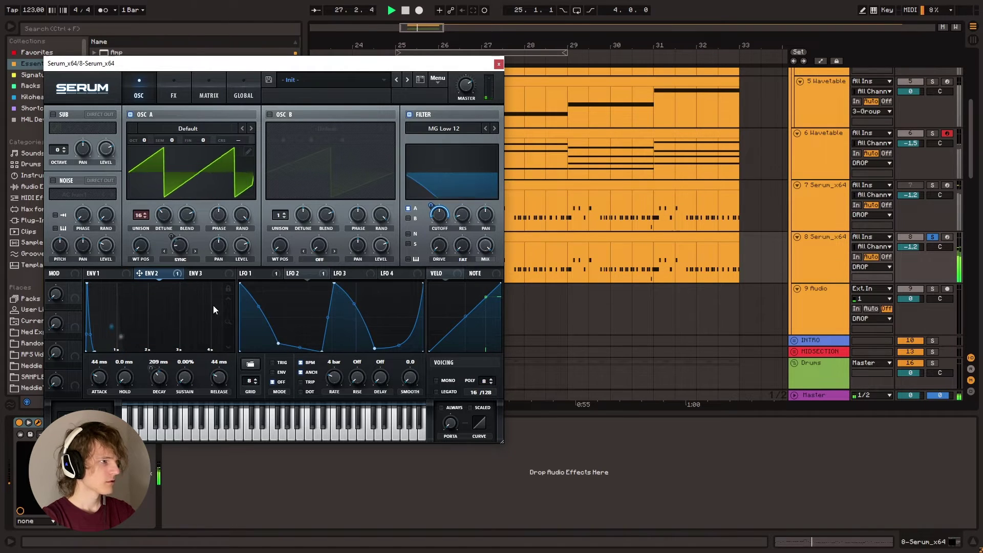
key(space)
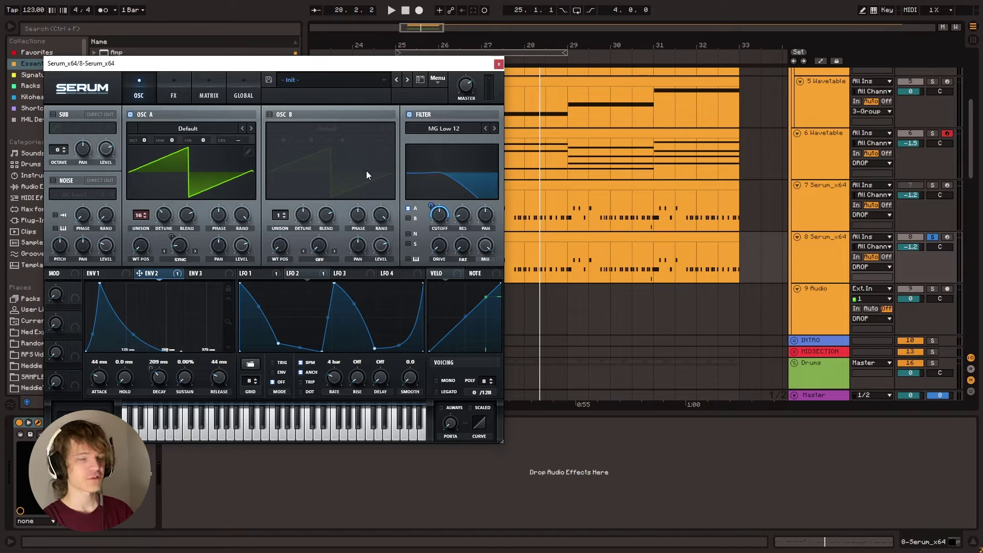
Enable a multiband Compressor in Serum's effects and move it to the top of the chain.
click(175, 95)
click(55, 209)
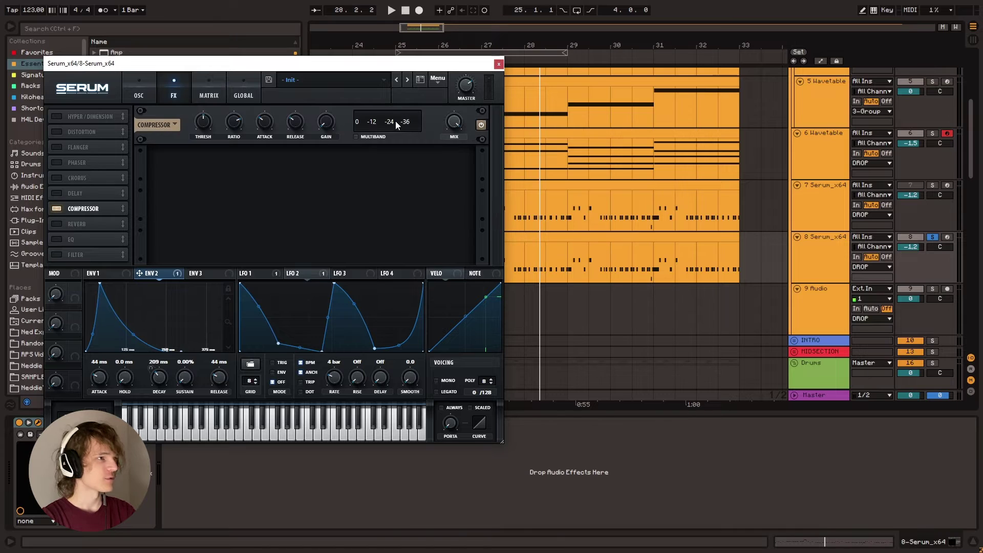
click(357, 137)
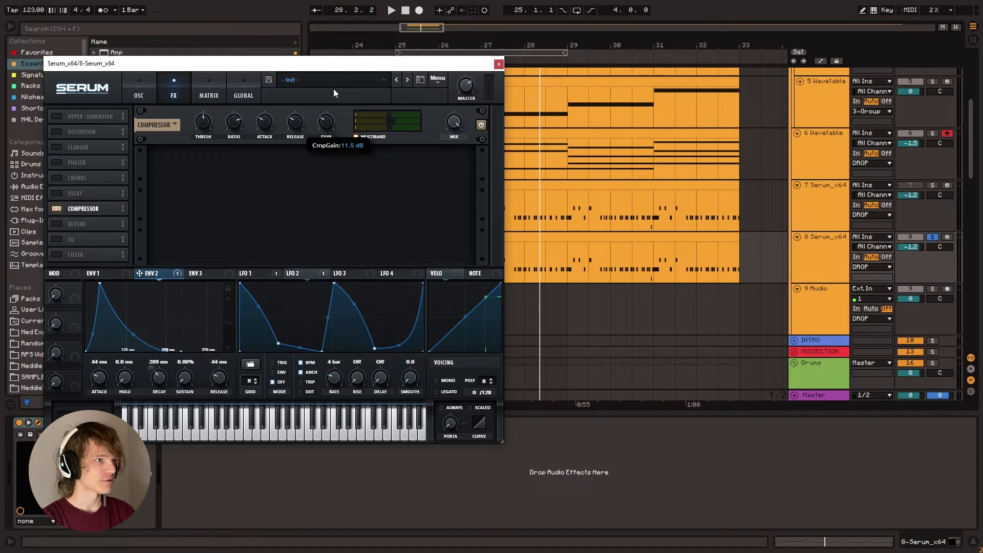
key(space)
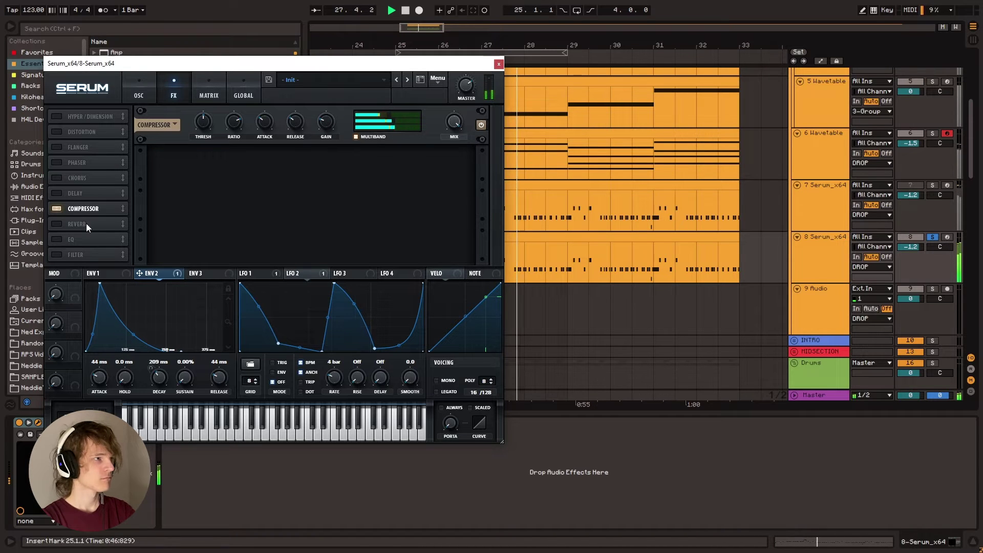
key(space)
drag(83, 209, 90, 148)
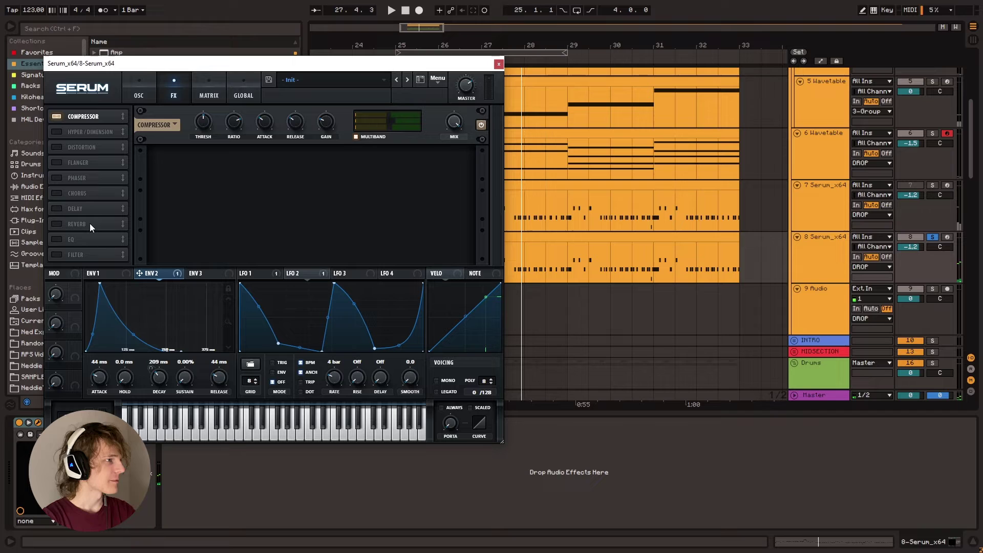
Enable the Reverb, place it second in the chain, and set its high cut to 76%.
click(61, 225)
drag(63, 225, 87, 130)
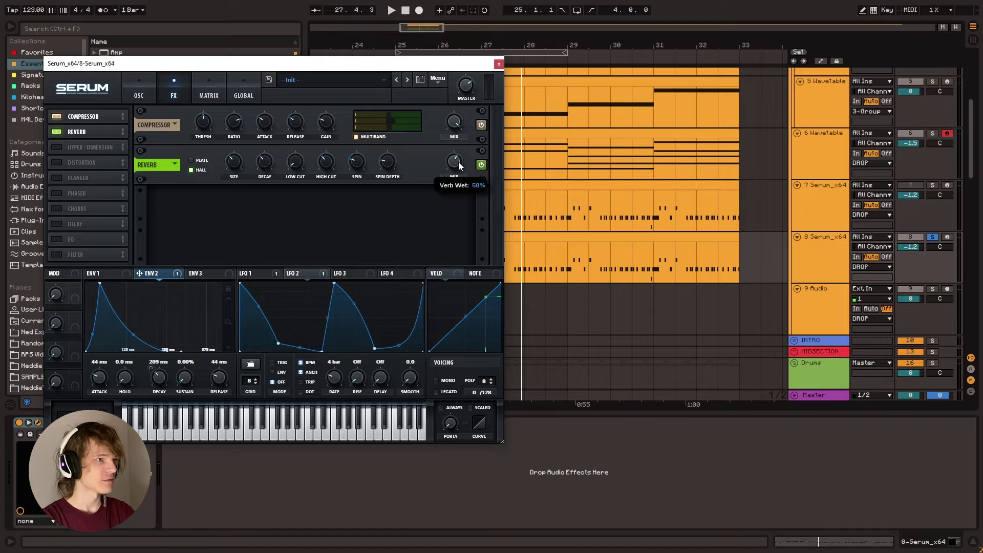
key(space)
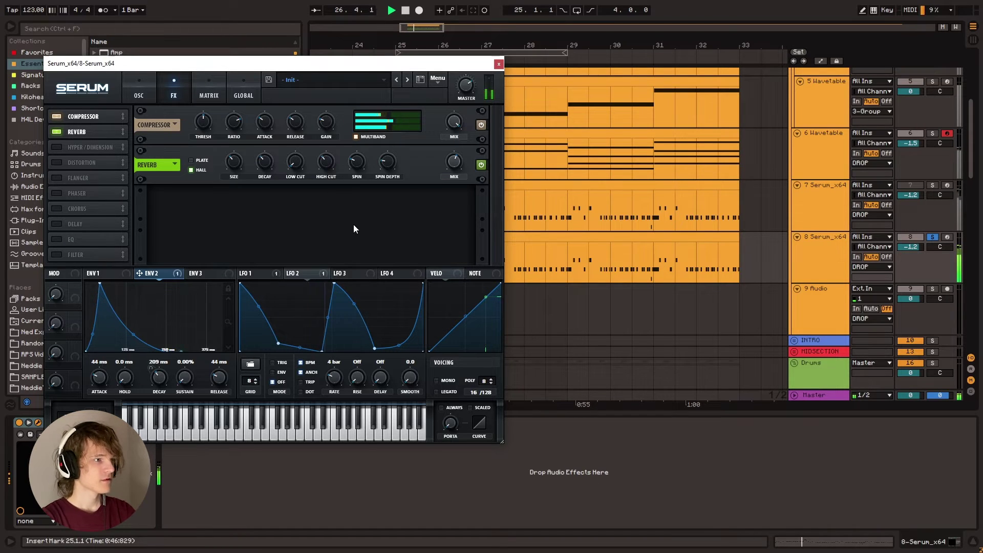
key(space)
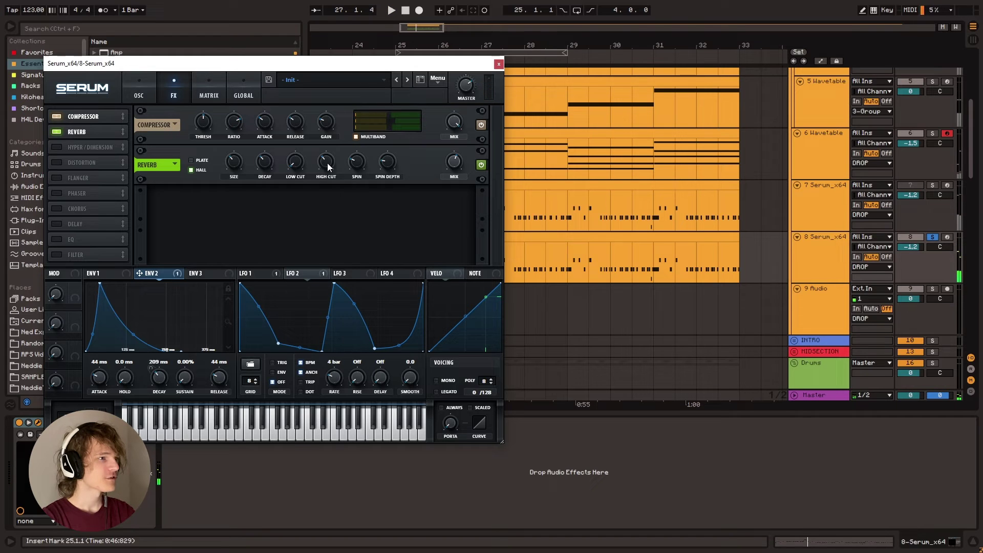
drag(324, 169, 328, 149)
key(space)
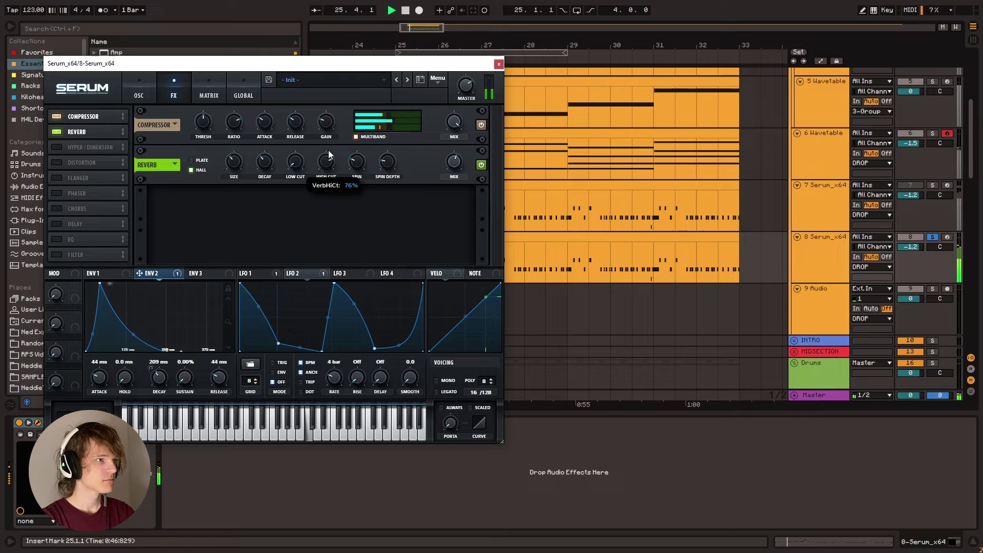
key(space)
key(space)
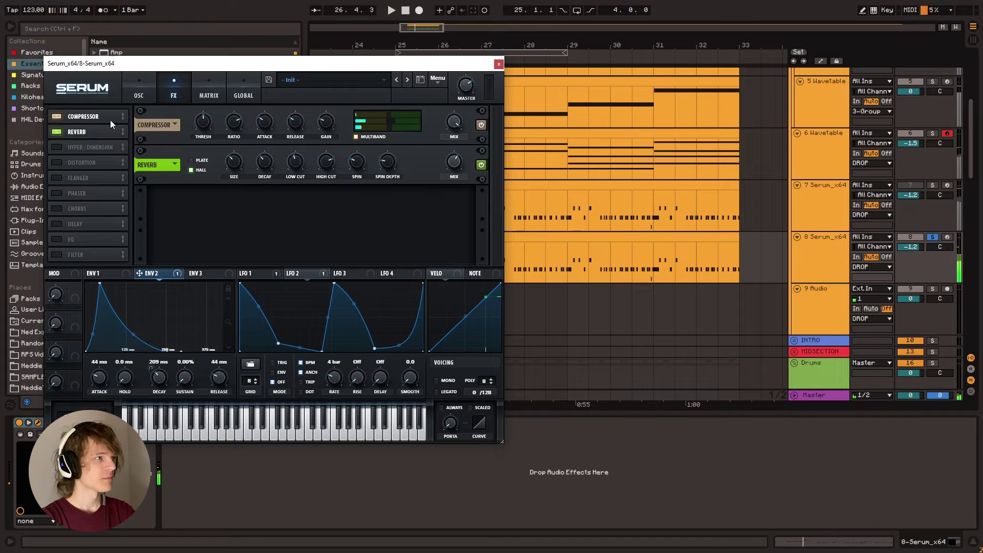
Compare the lead with and without the Compressor, leaving it switched off.
click(55, 116)
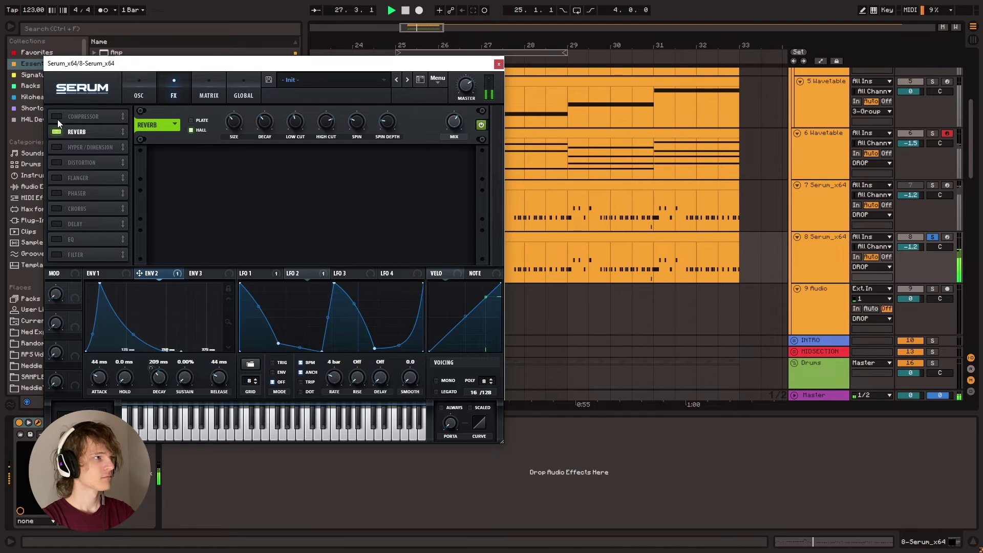
click(55, 118)
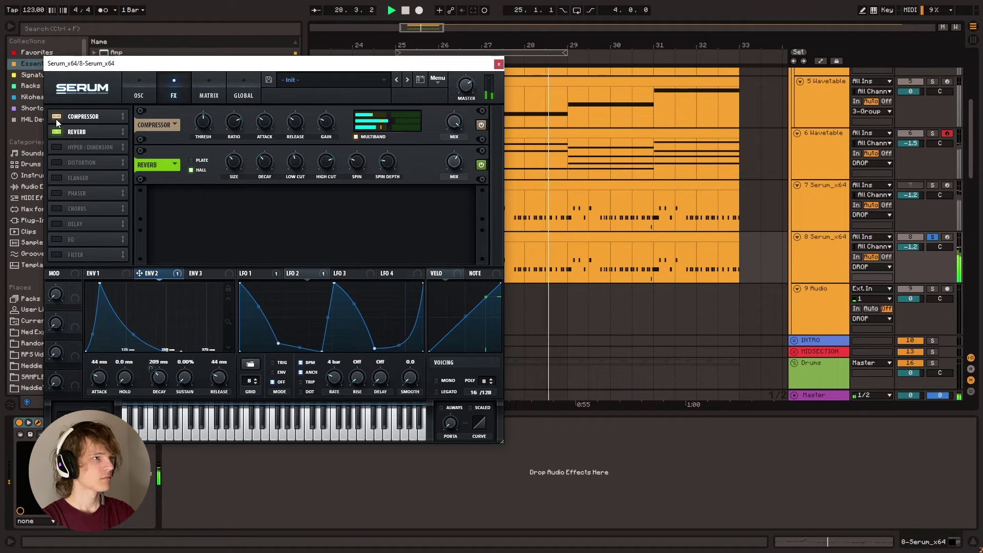
click(56, 117)
key(space)
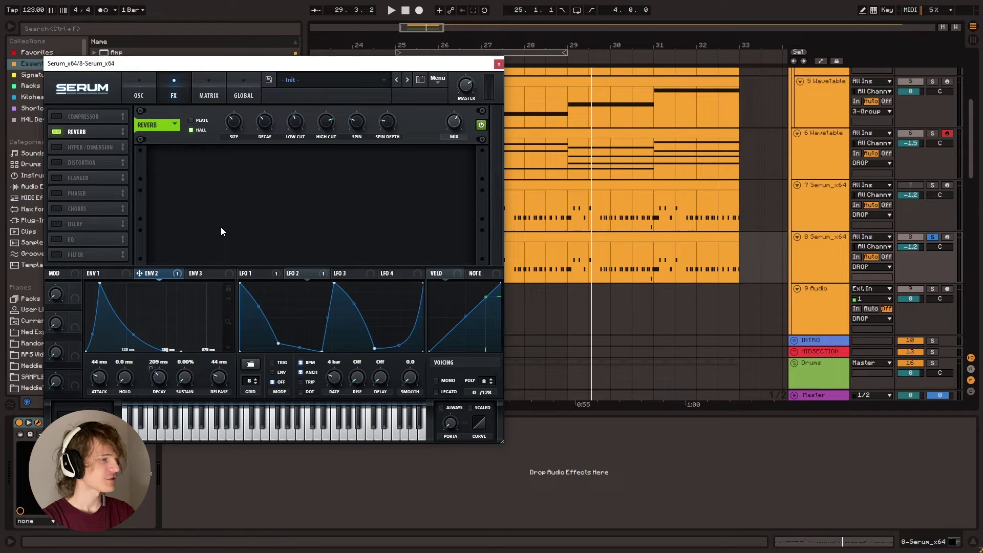
Enable the Flanger, audition from bar 25, and return to Serum's OSC page.
click(56, 177)
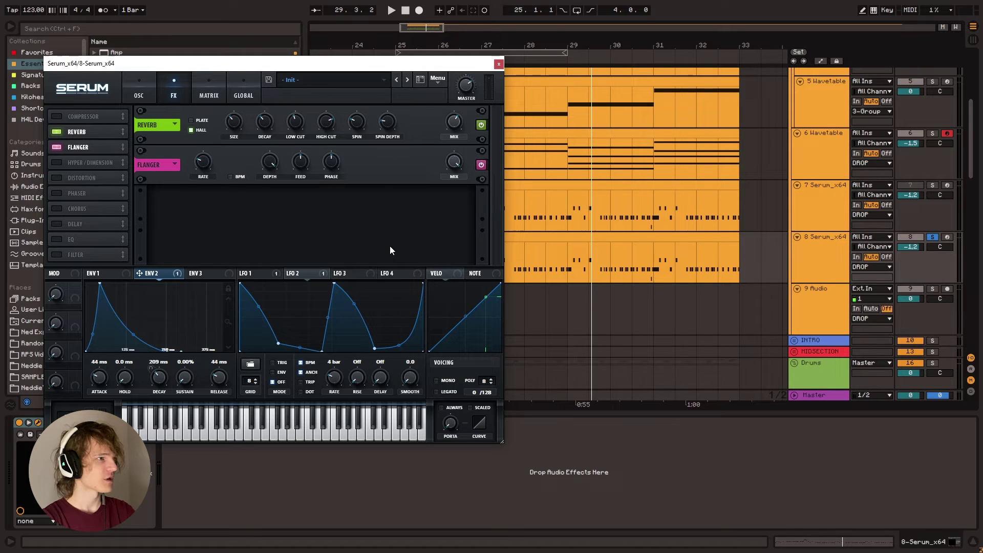
key(space)
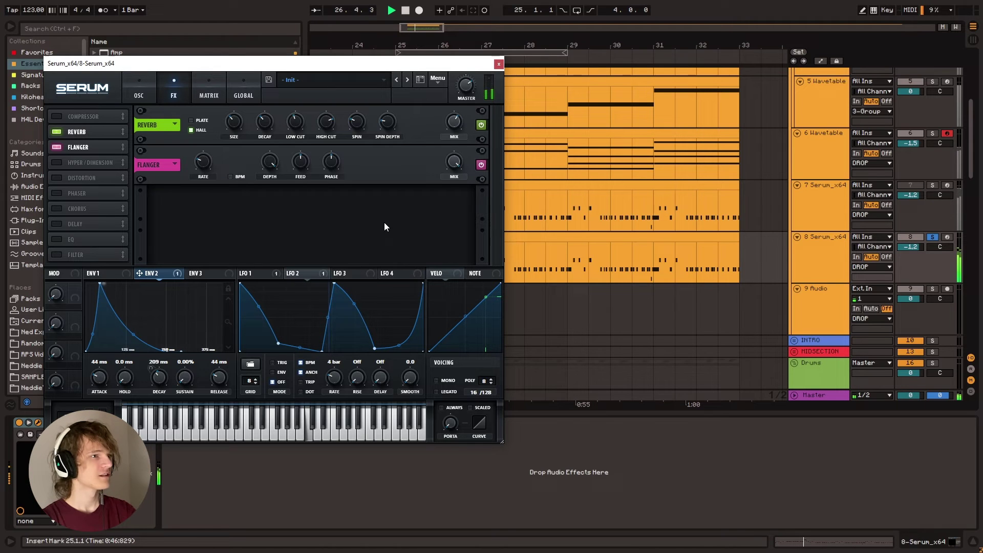
key(space)
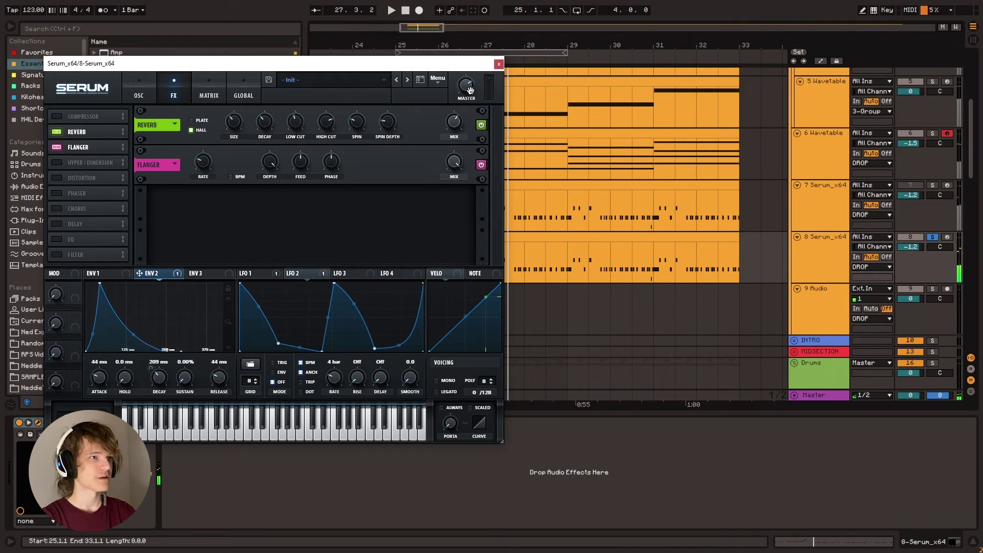
key(space)
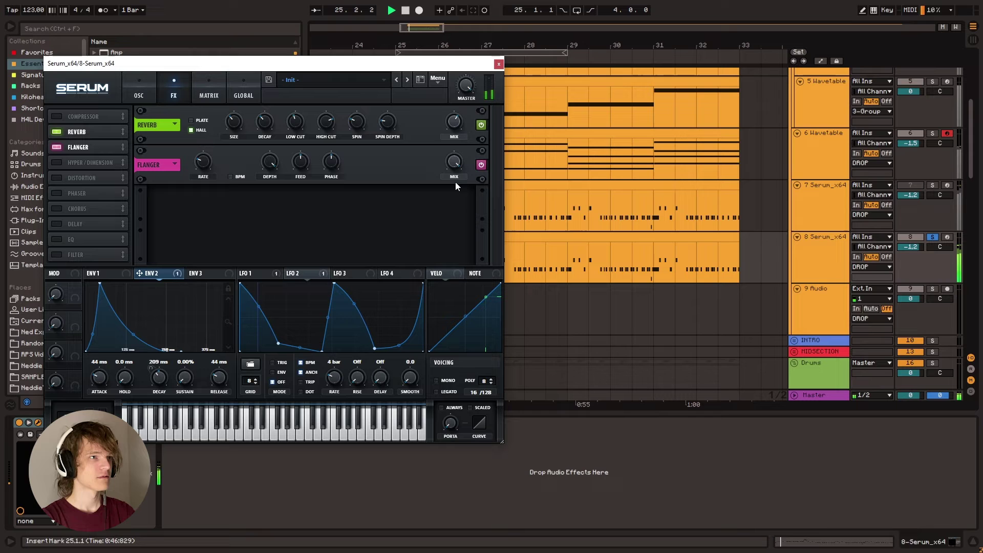
click(139, 92)
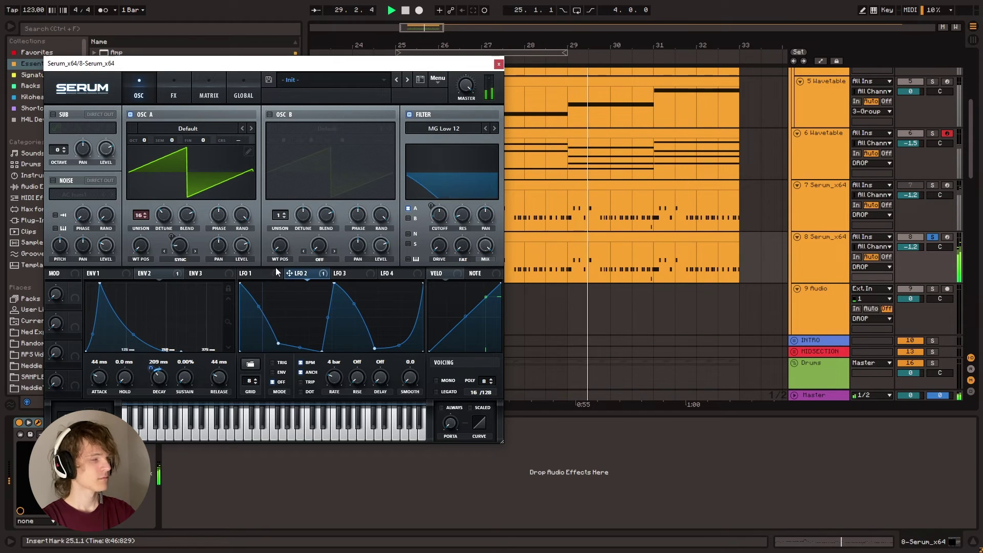
click(257, 278)
click(305, 276)
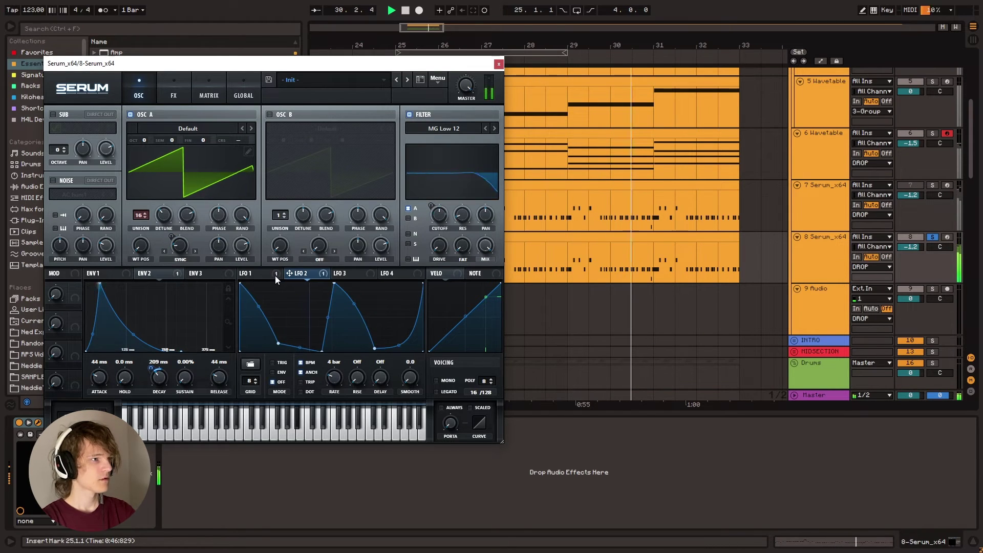
click(256, 274)
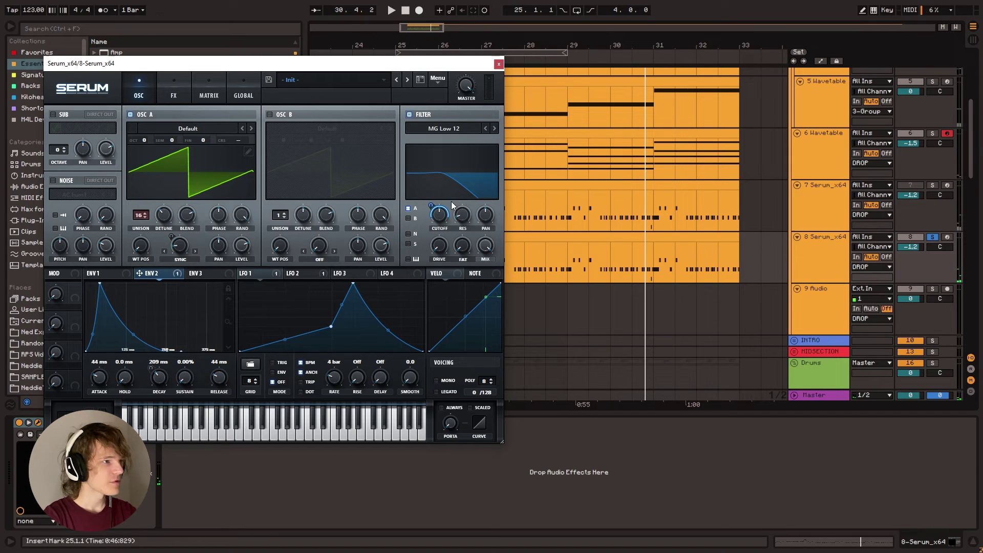
mouse_move(462, 212)
key(space)
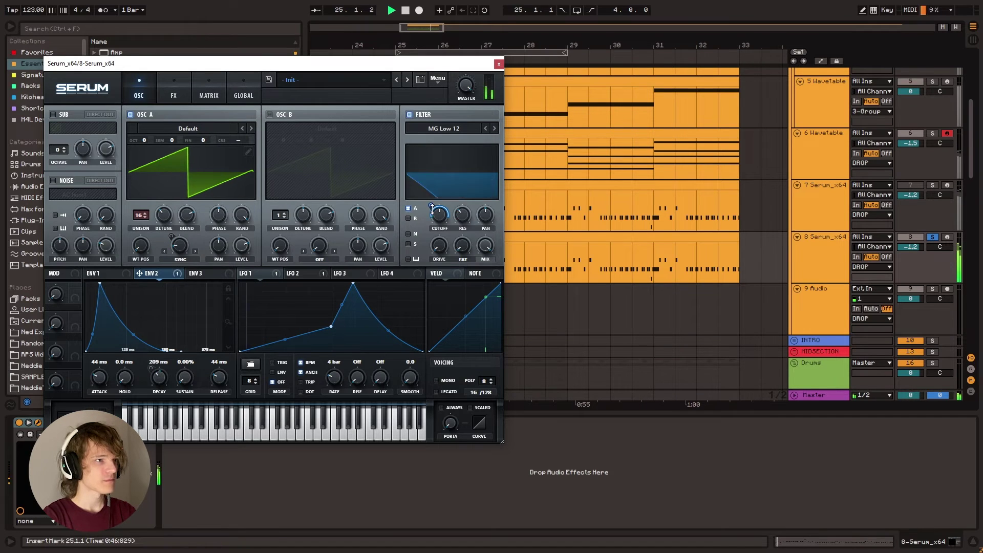
mouse_move(430, 228)
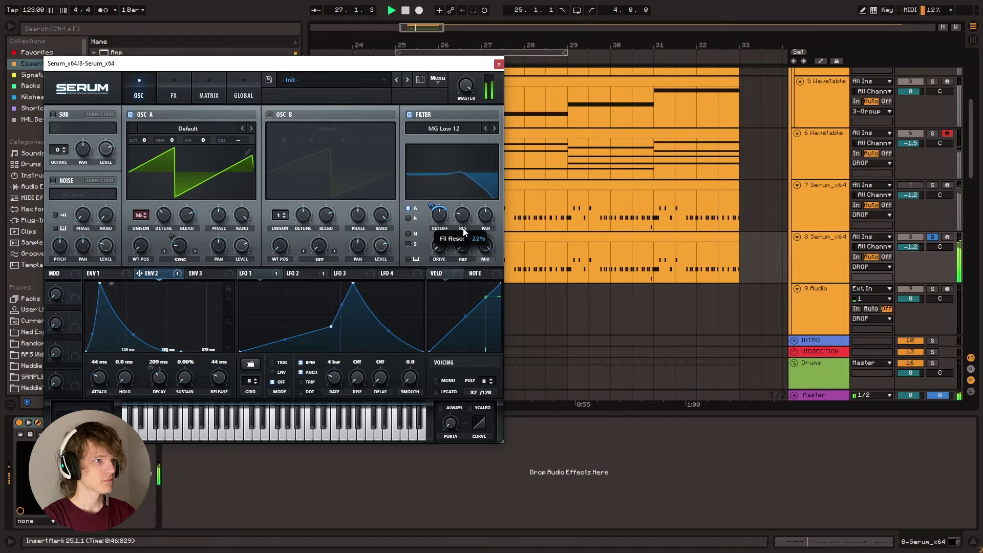
key(space)
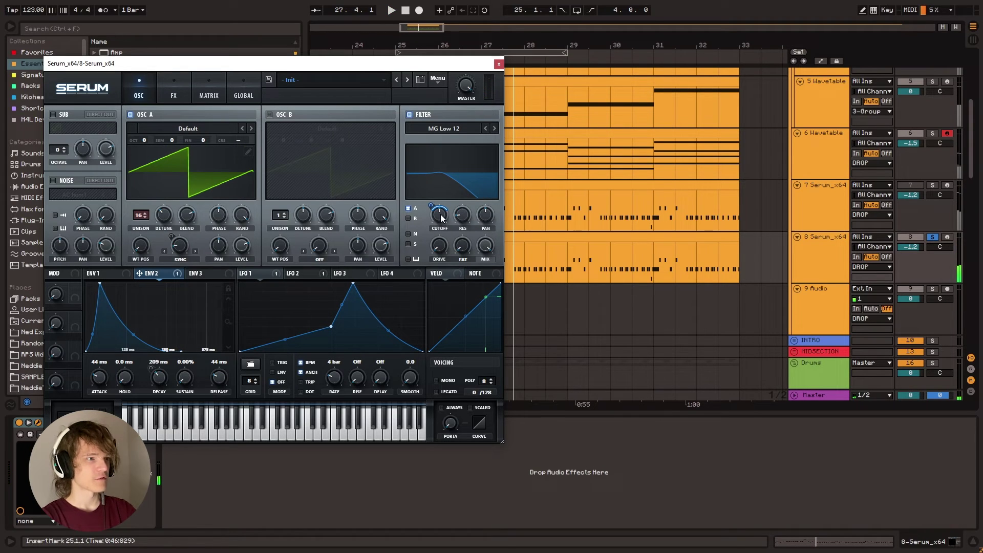
key(space)
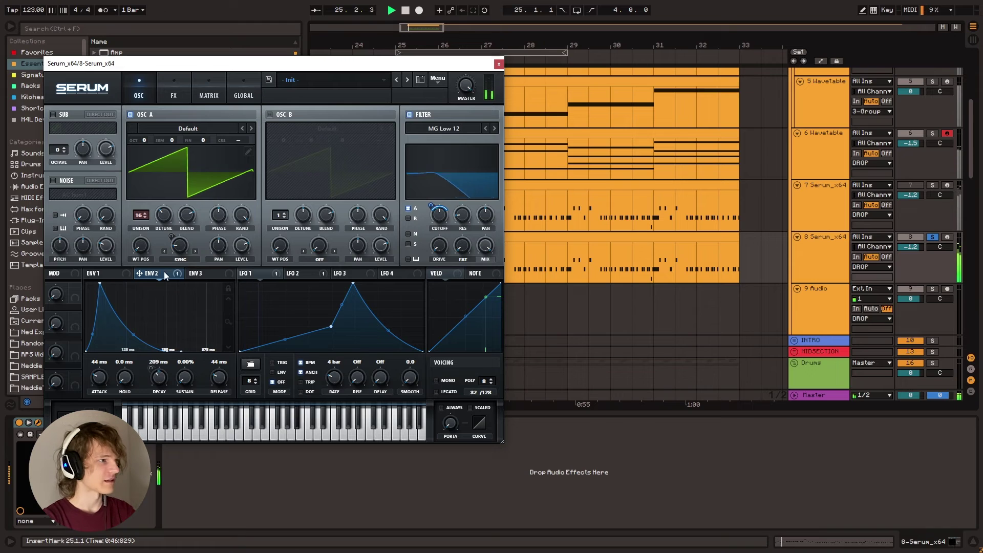
click(301, 273)
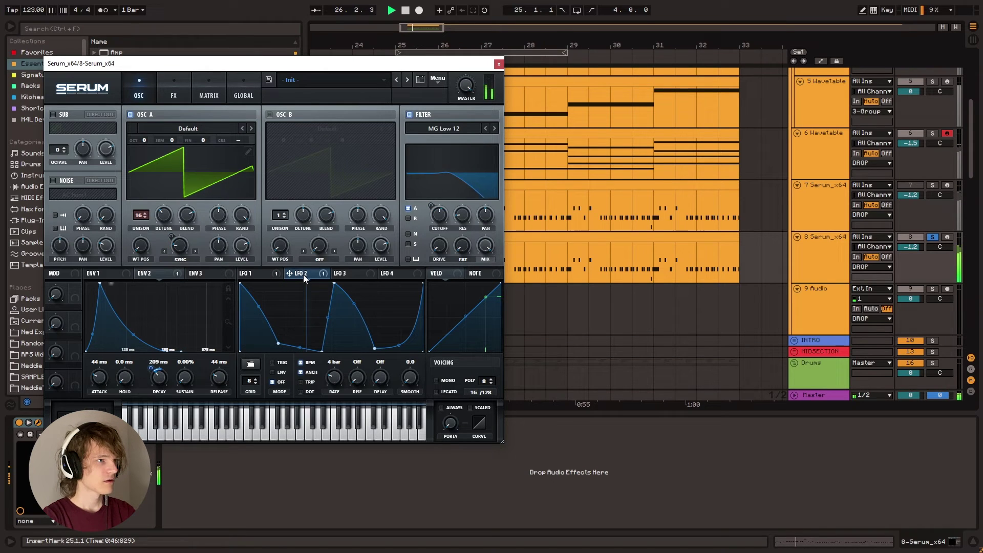
Lower LFO 2's modulation amount on Serum's filter cutoff from 32 to 19.
key(space)
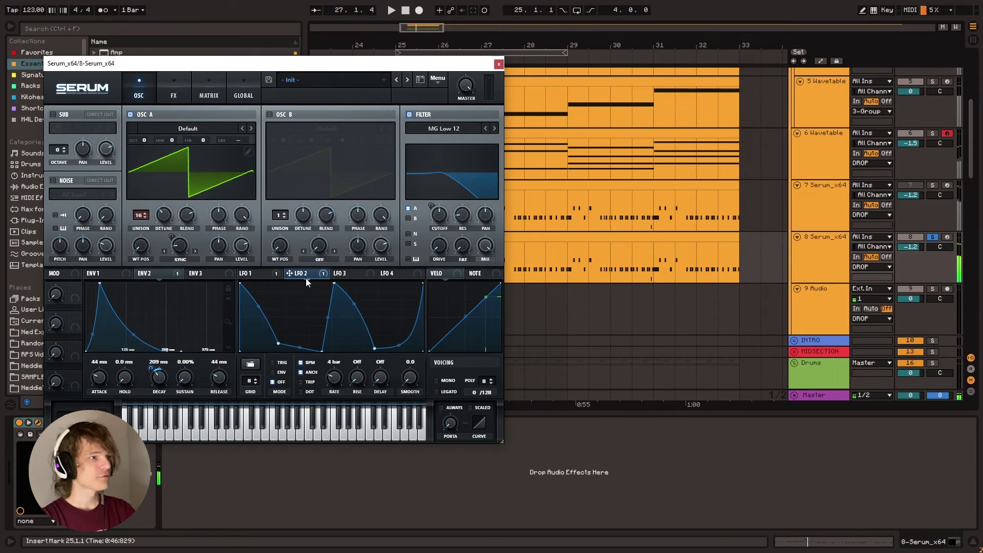
drag(303, 275, 437, 217)
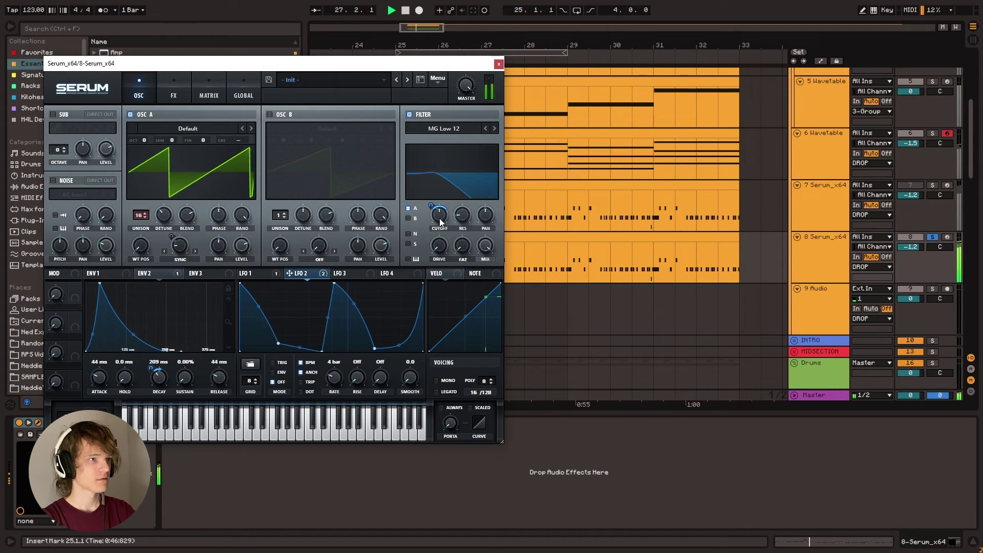
drag(434, 216, 434, 217)
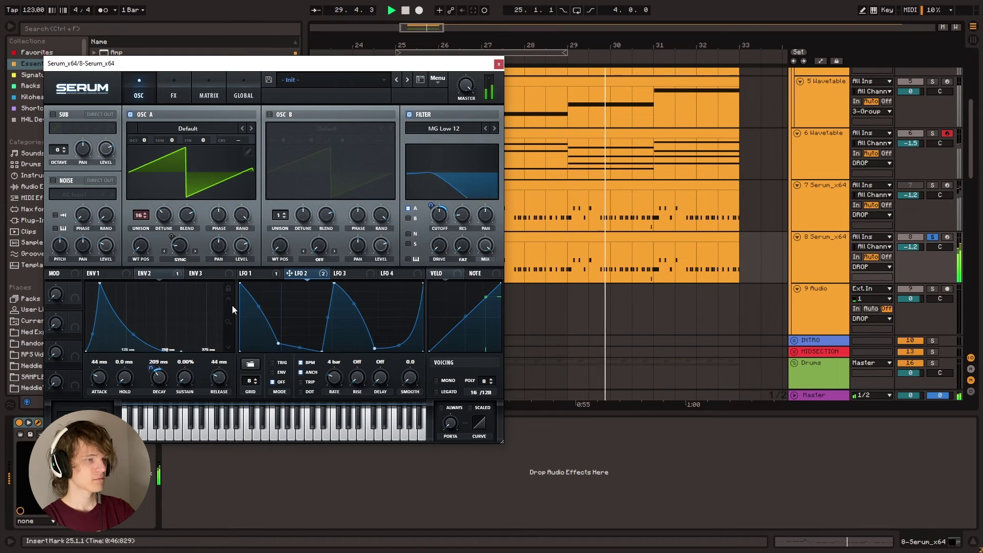
key(space)
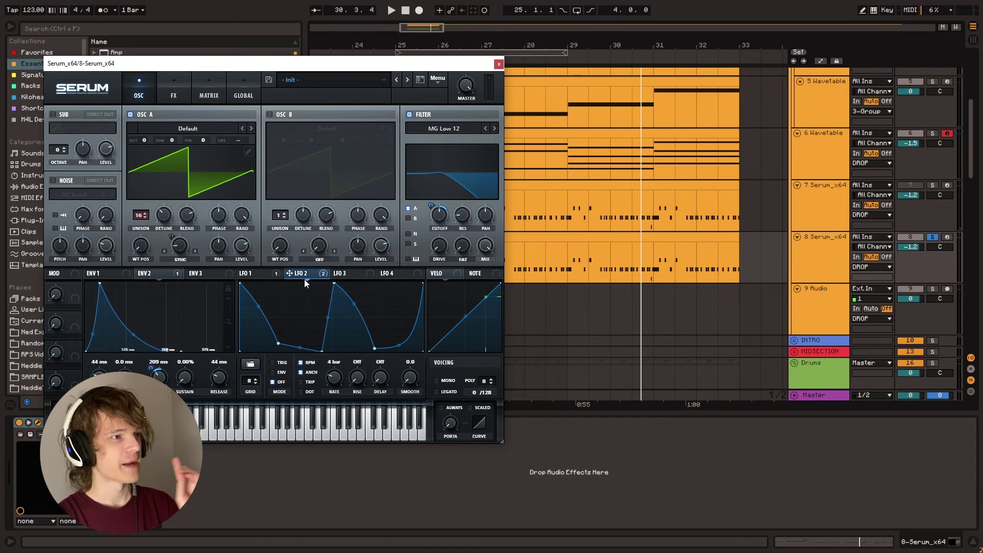
Route LFO 2 to ENV 2's attack as a trial and audition the lead.
drag(304, 279, 99, 376)
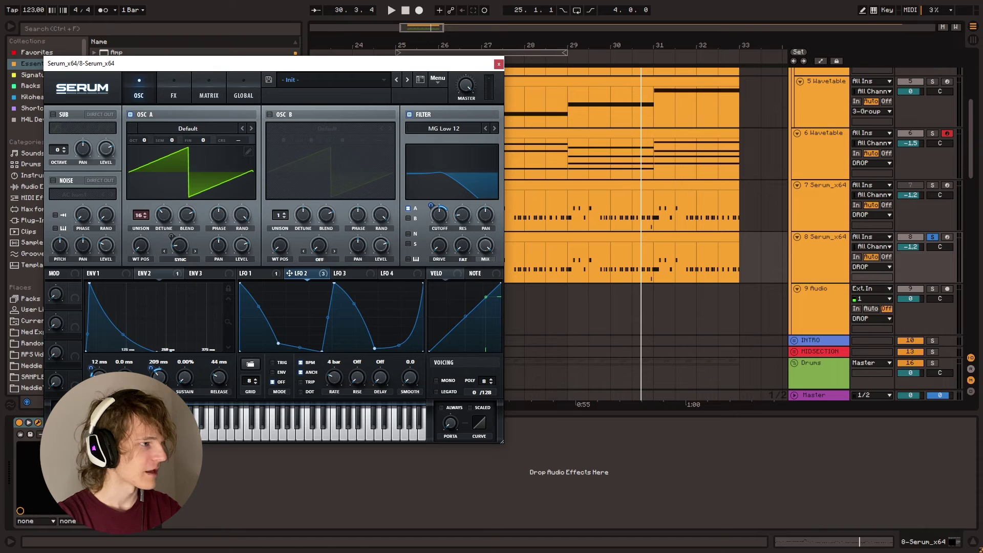
key(space)
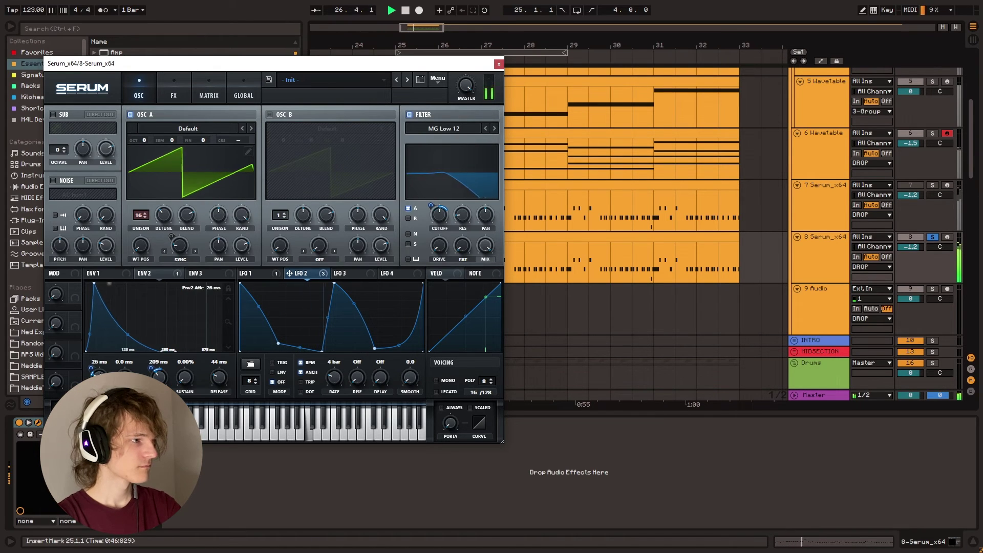
key(space)
Remove the LFO 2 link from ENV 2's attack, replay from bar 25, and close Serum.
right_click(98, 373)
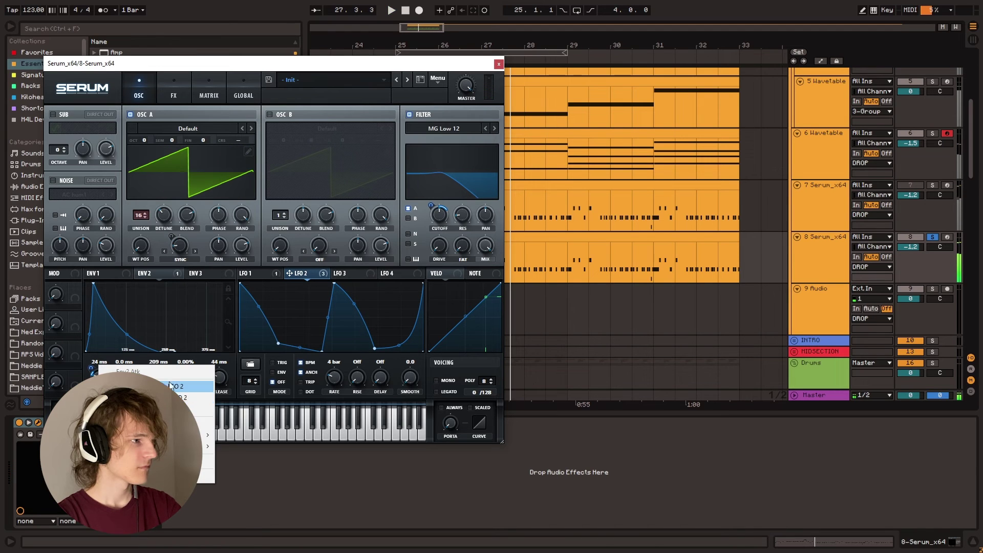
click(170, 386)
key(space)
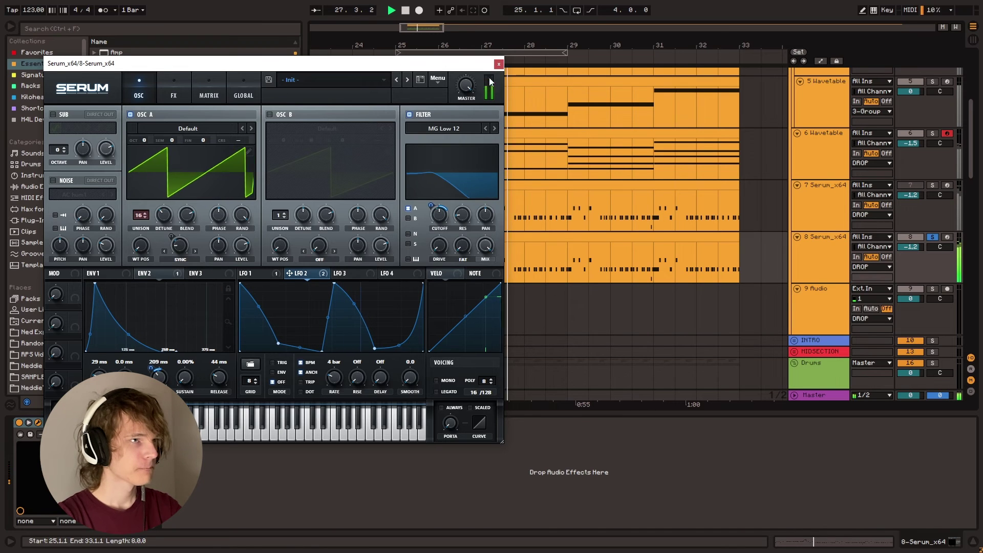
click(499, 64)
Check the DROP group's Compressor, then reselect track 8 Serum_x64 and reopen its Serum editor.
key(space)
scroll(398, 313, up, 1)
click(399, 295)
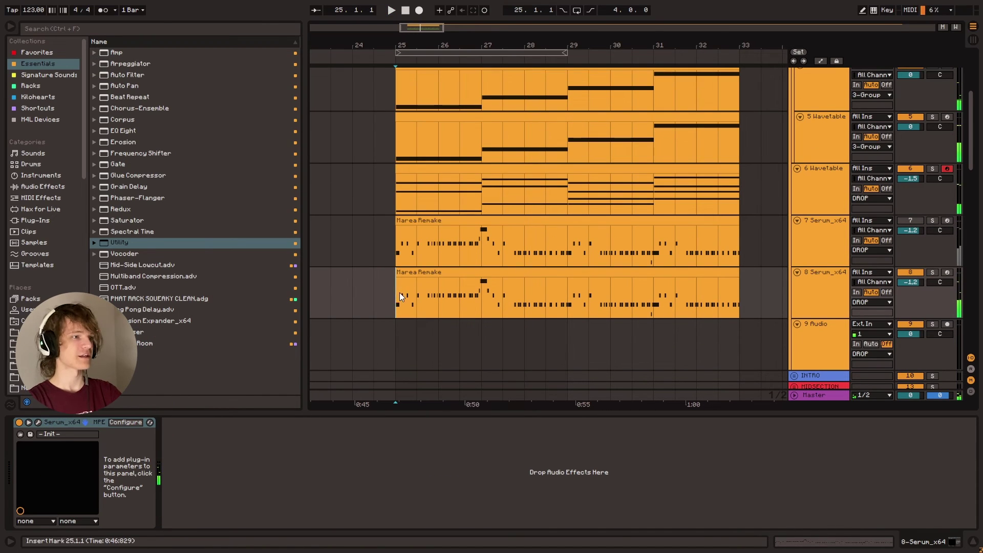
key(space)
scroll(818, 97, up, 2)
click(806, 76)
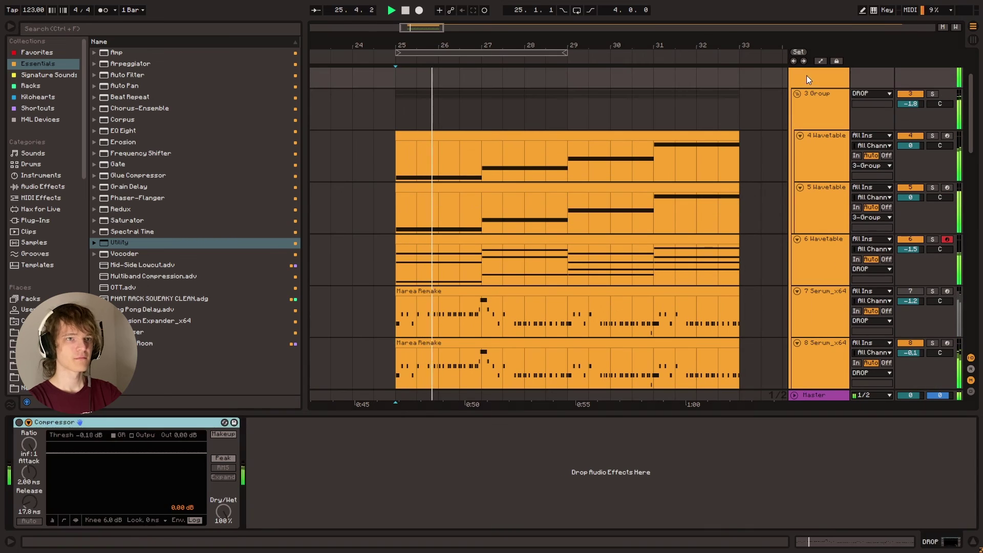
scroll(448, 284, down, 2)
click(396, 282)
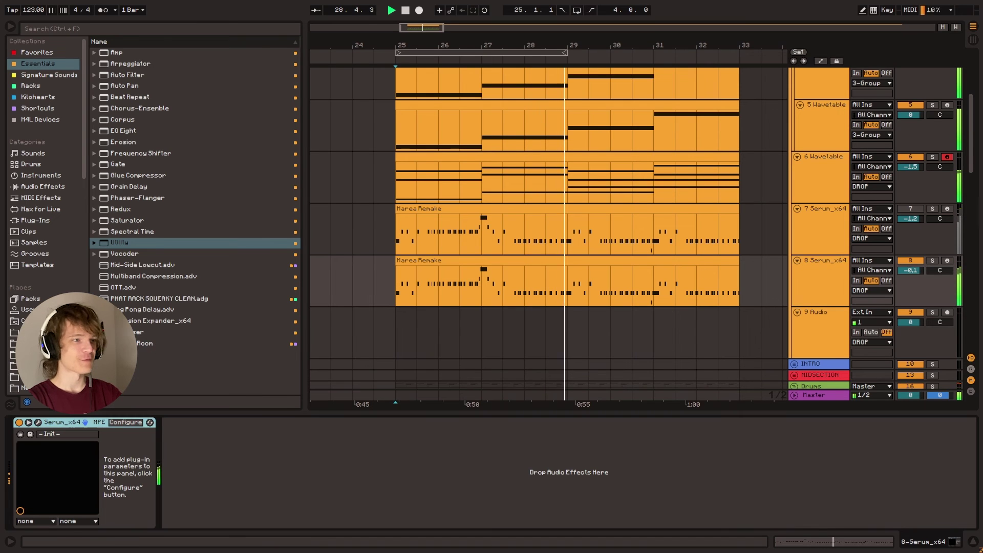
click(38, 422)
key(space)
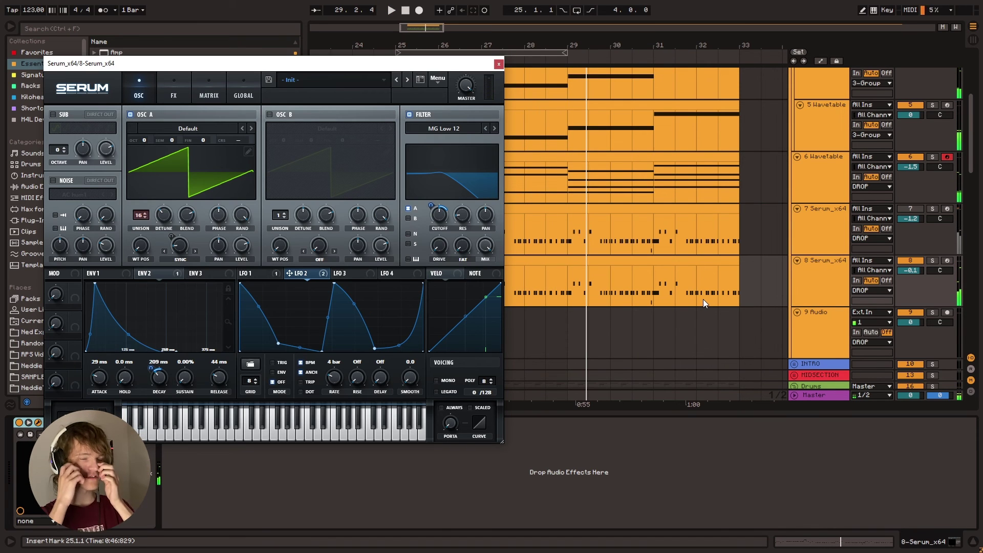